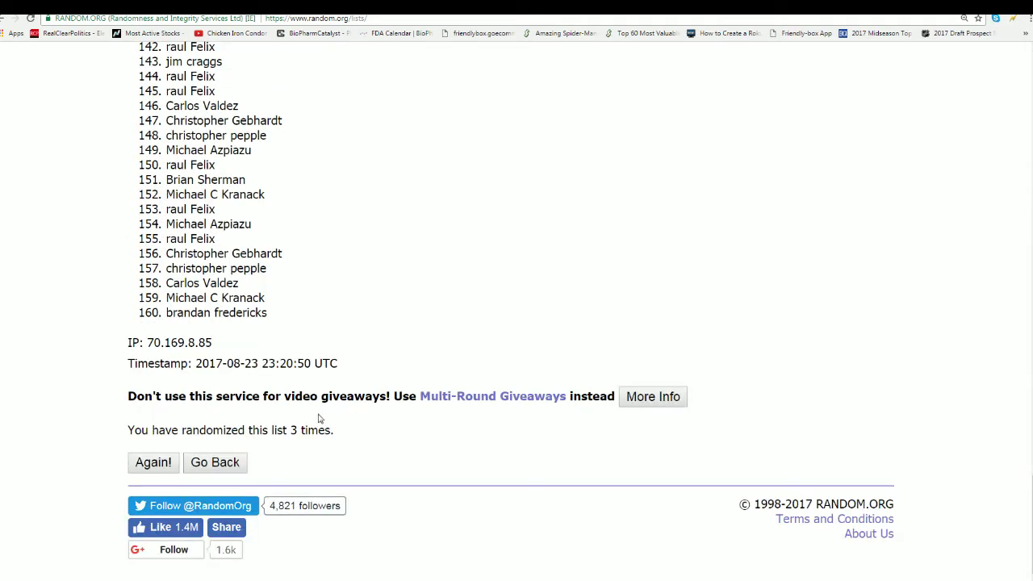
Step: Randomize the 160-item owner list several more times, going down to the end of each new result
scroll(318, 392, "down", 20)
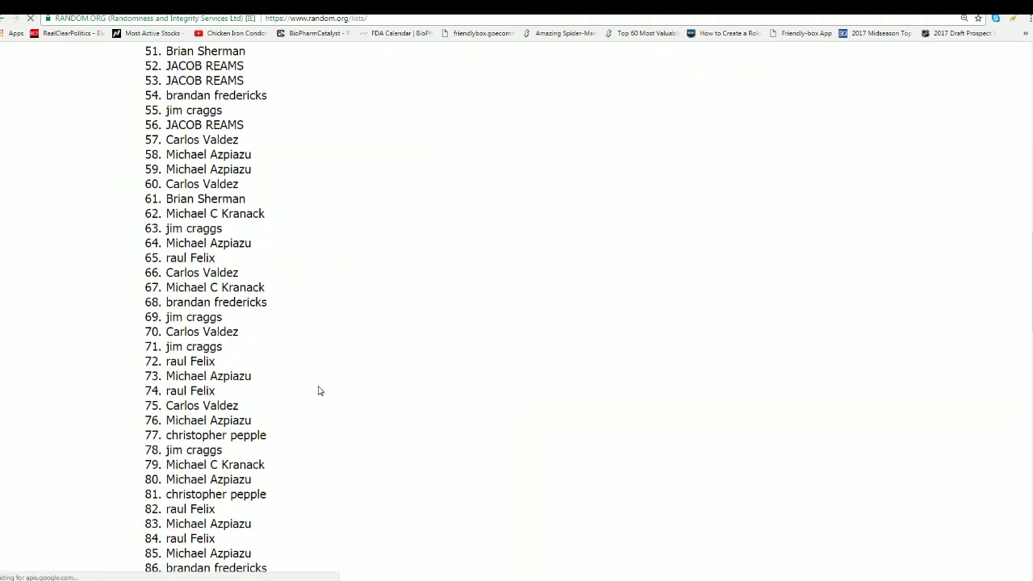
scroll(288, 429, "down", 4)
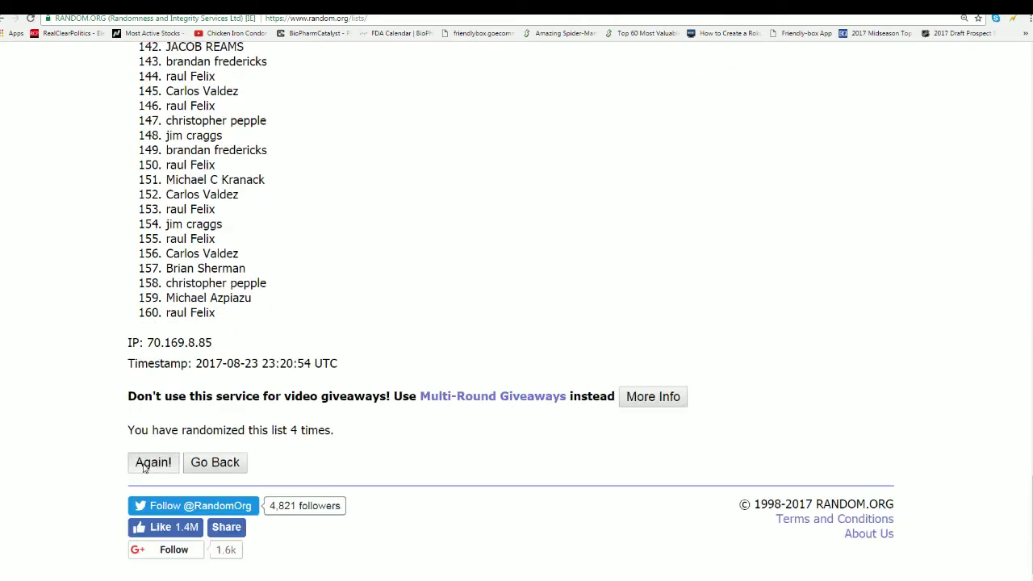
scroll(349, 436, "down", 20)
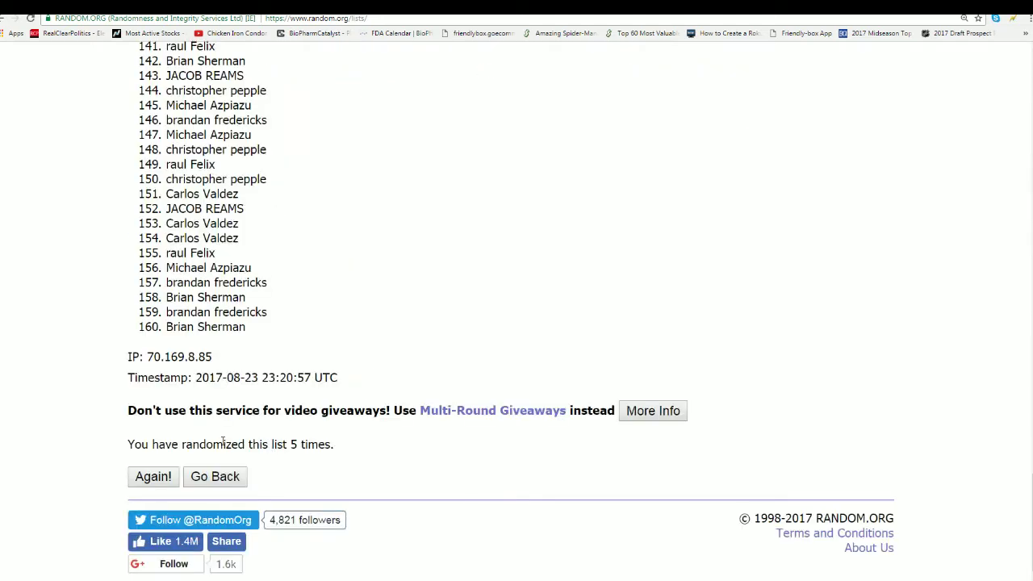
scroll(339, 395, "down", 20)
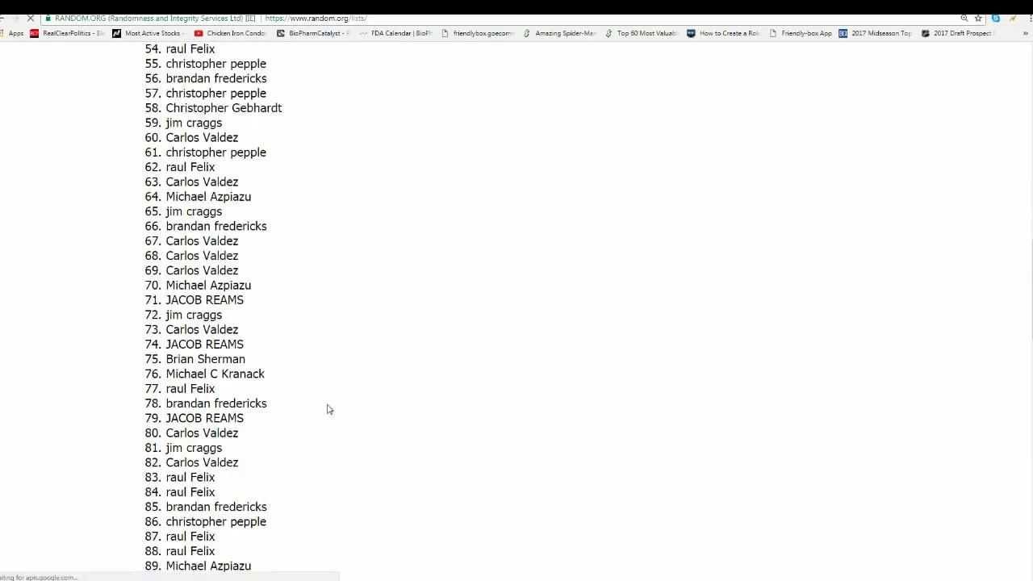
scroll(214, 496, "down", 2)
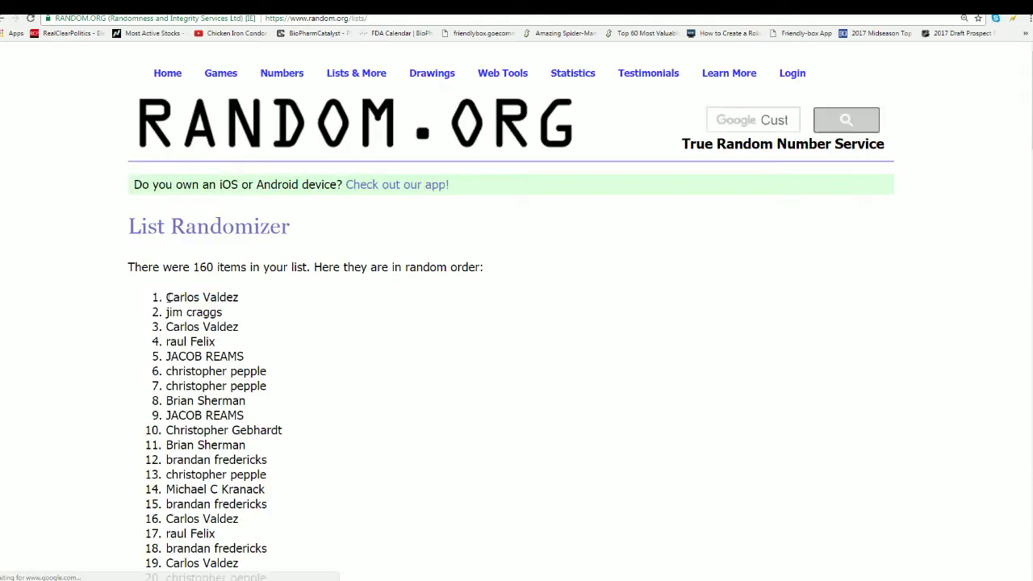
Step: Copy all 160 owner names from the final randomized list, from item 1 through item 160
left_click_drag(165, 297, 270, 506)
right_click(212, 388)
left_click(227, 399)
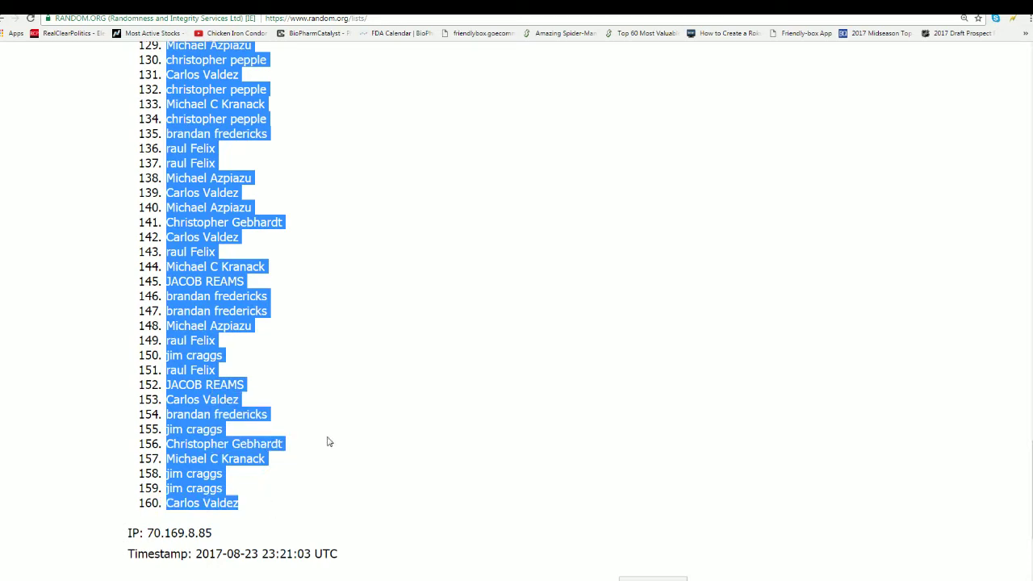
scroll(342, 432, "down", 3)
scroll(347, 408, "up", 20)
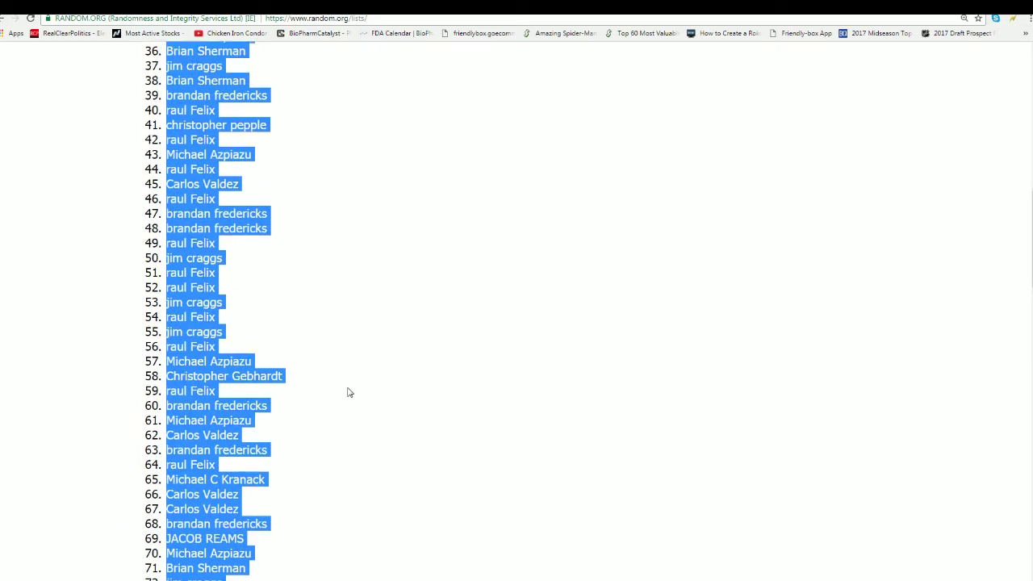
scroll(348, 391, "up", 5)
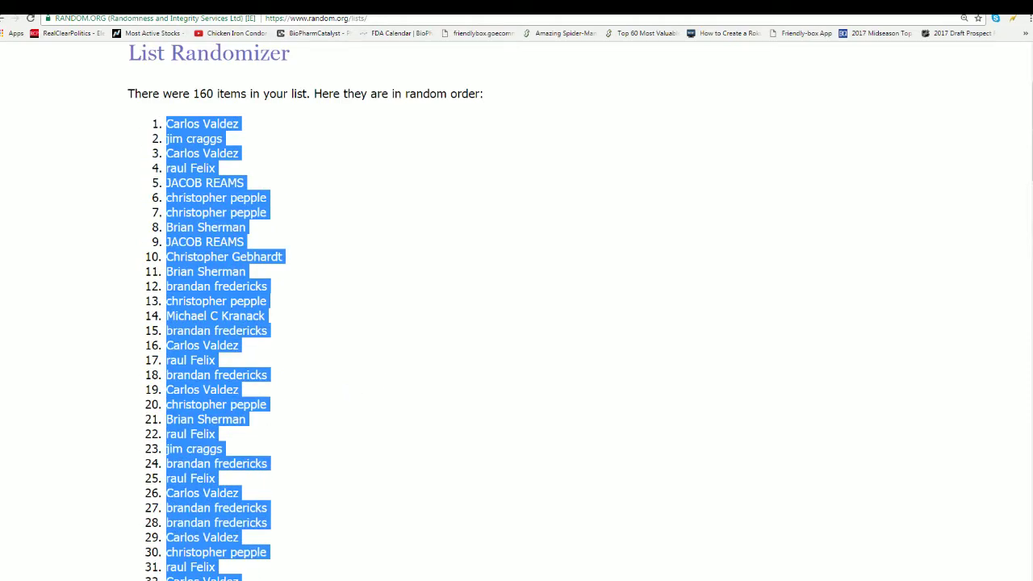
Step: Switch to the Excel Checklist sheet, clear the old names in column A and paste the copied owner list starting at A2
key("alt+Tab")
key("alt+Tab")
key("alt+Tab")
key("alt+Tab")
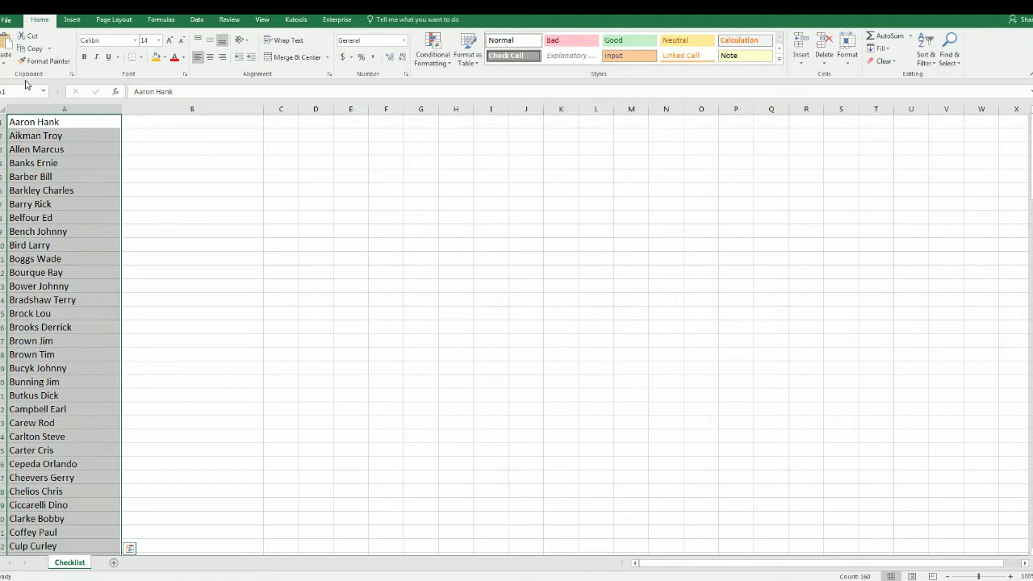
key("Delete")
left_click(24, 134)
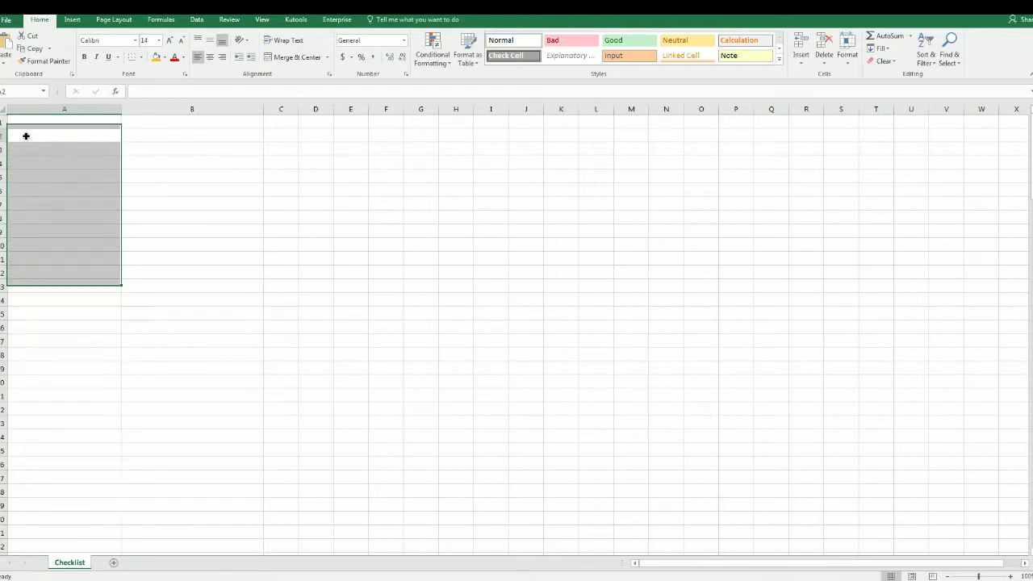
right_click(23, 139)
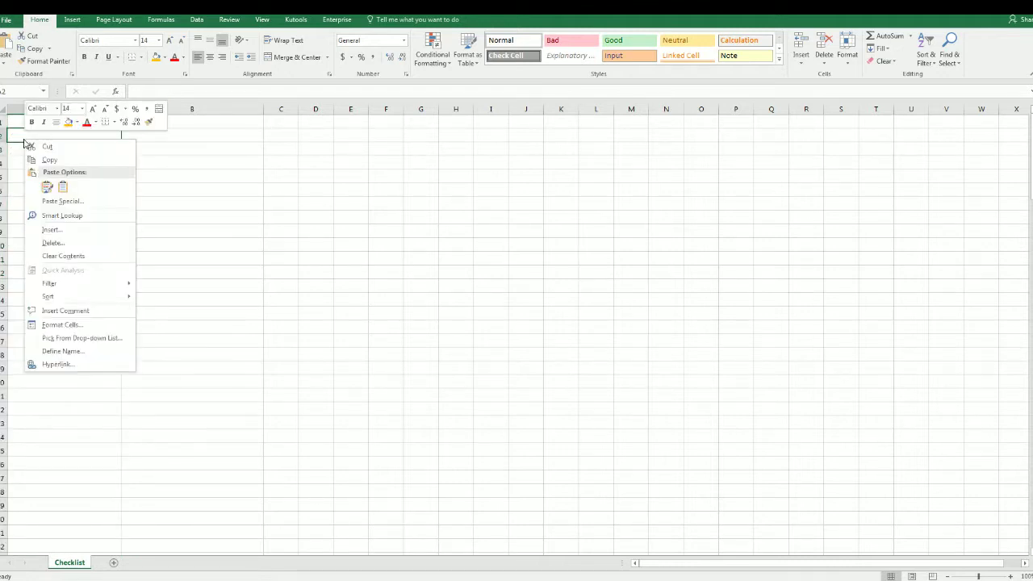
left_click(62, 183)
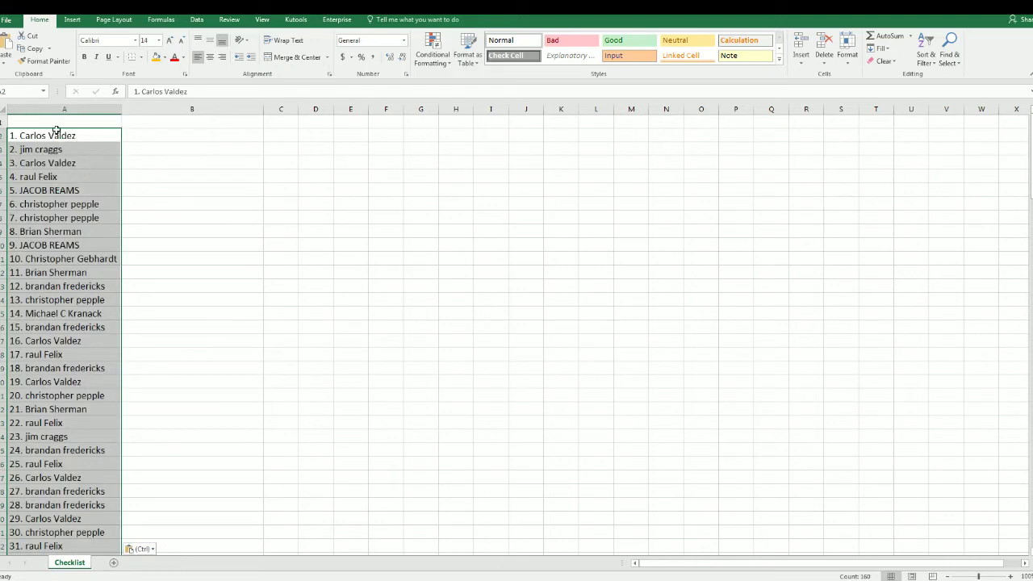
Step: Enter the column headers OWNERS in cell A1 and PLAYERS in cell B1
double_click(37, 121)
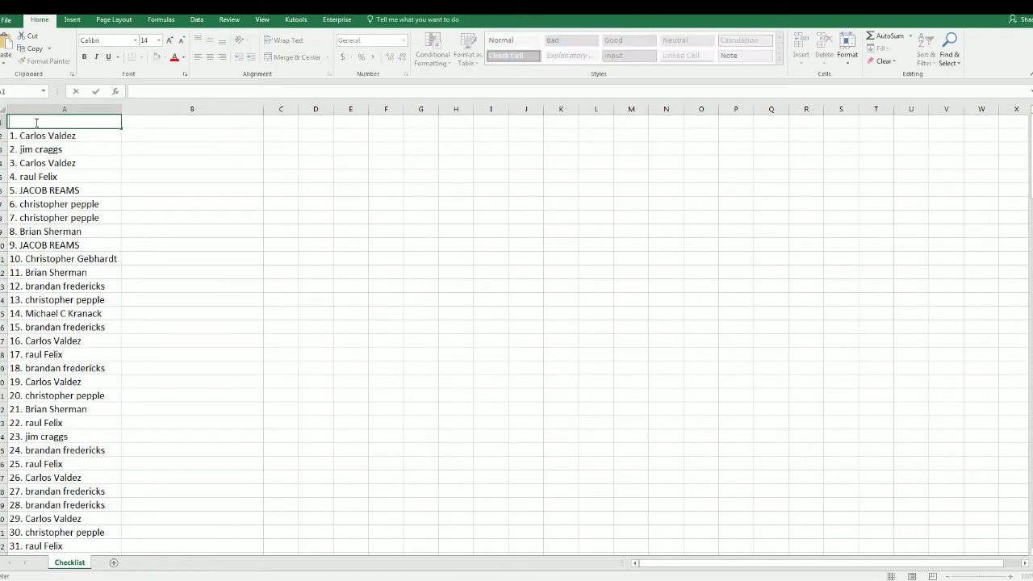
type("OWNERSplayers")
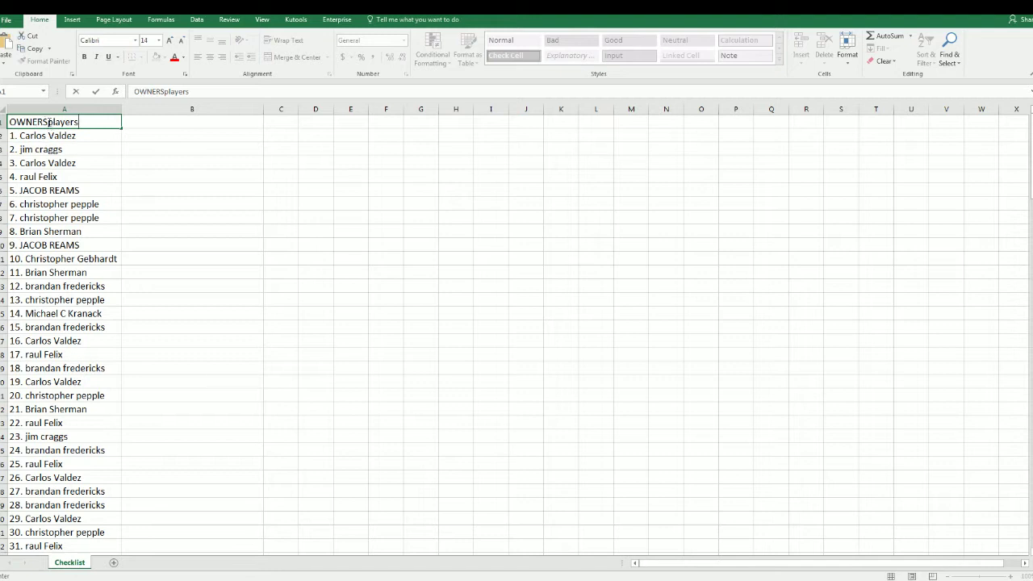
key("BackSpace")
key("BackSpace")
key("BackSpace")
key("Tab")
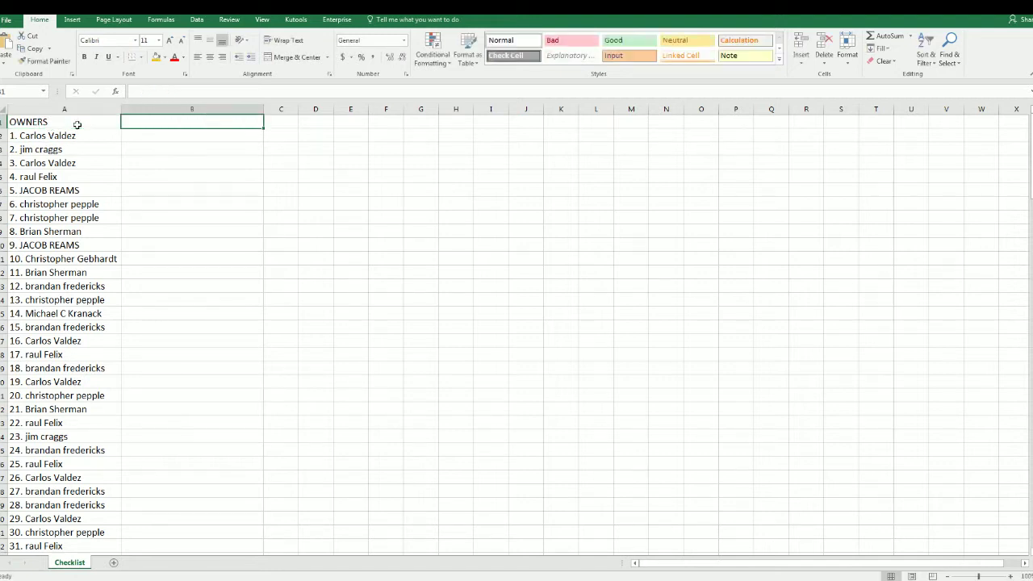
type("PLAYERS")
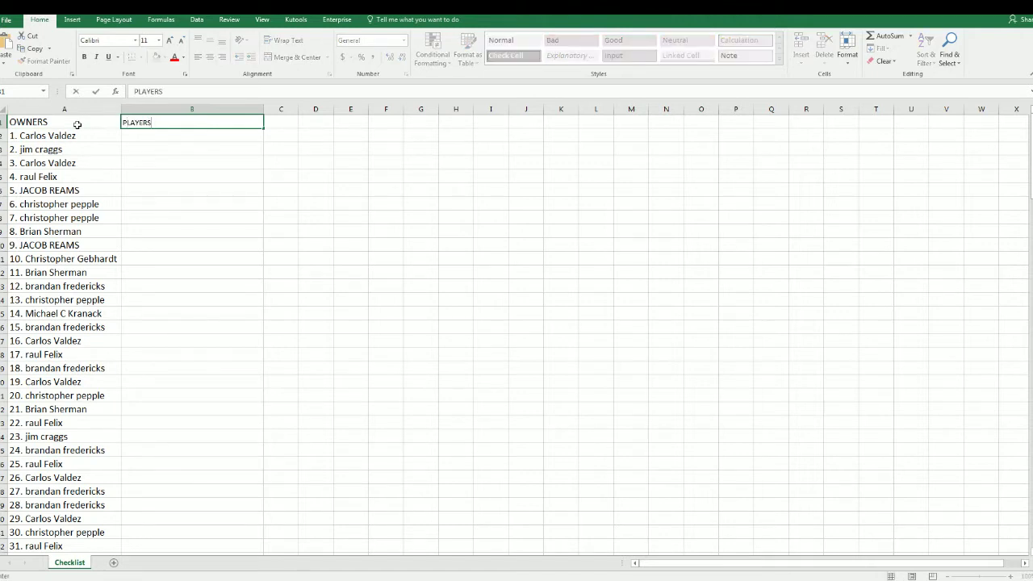
left_click(185, 188)
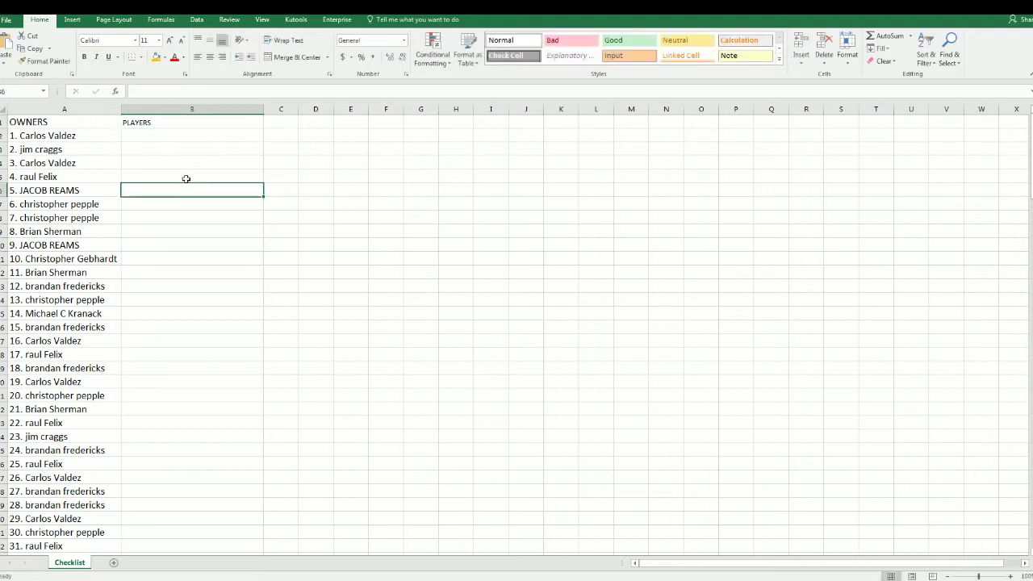
Step: Set the font size of the PLAYERS header in B1 to 14
right_click(158, 127)
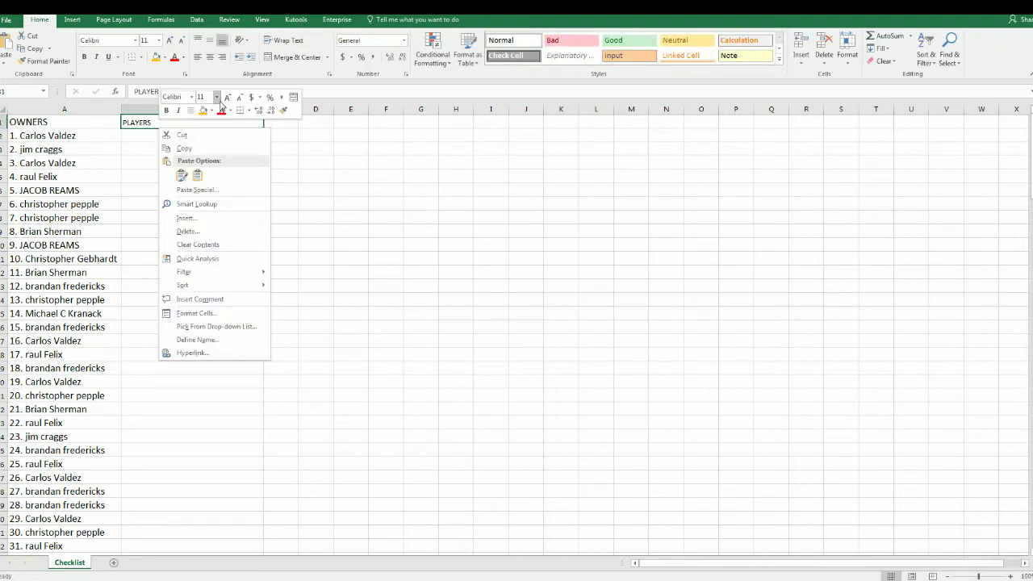
left_click(216, 97)
key("Escape")
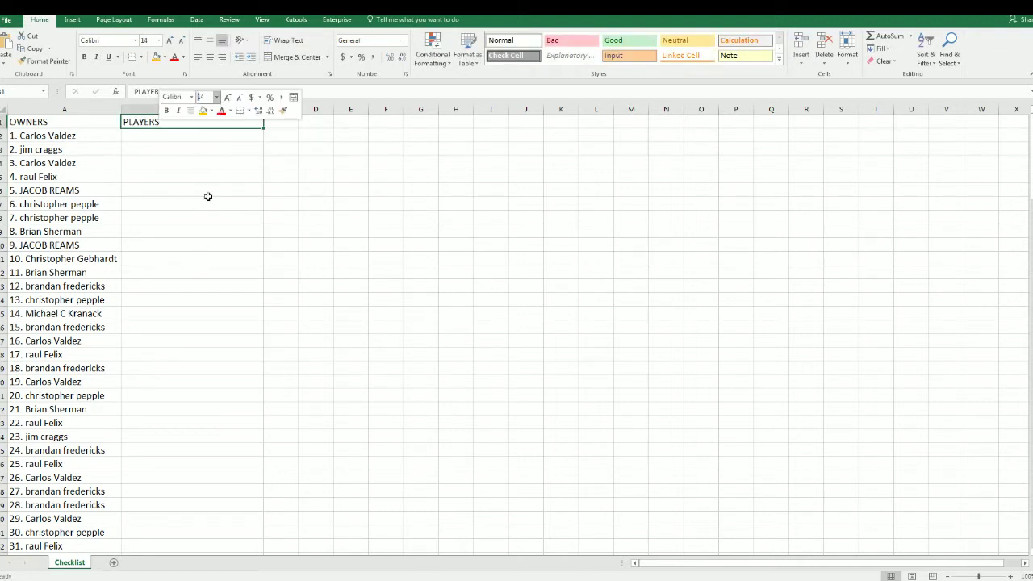
left_click(194, 202)
Step: Widen column A slightly and select cell B2 under the PLAYERS header
left_click(118, 109)
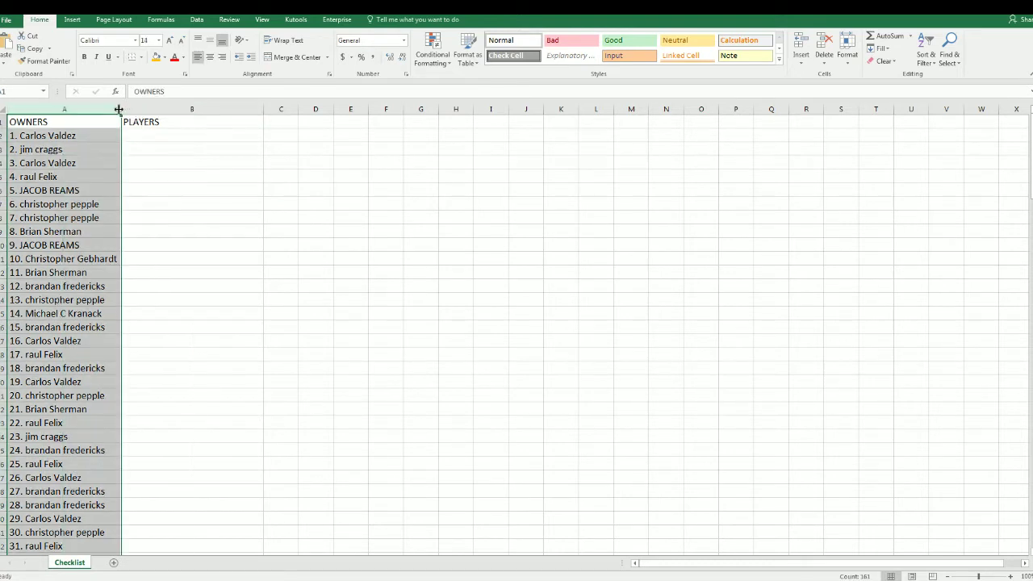
left_click_drag(121, 110, 128, 111)
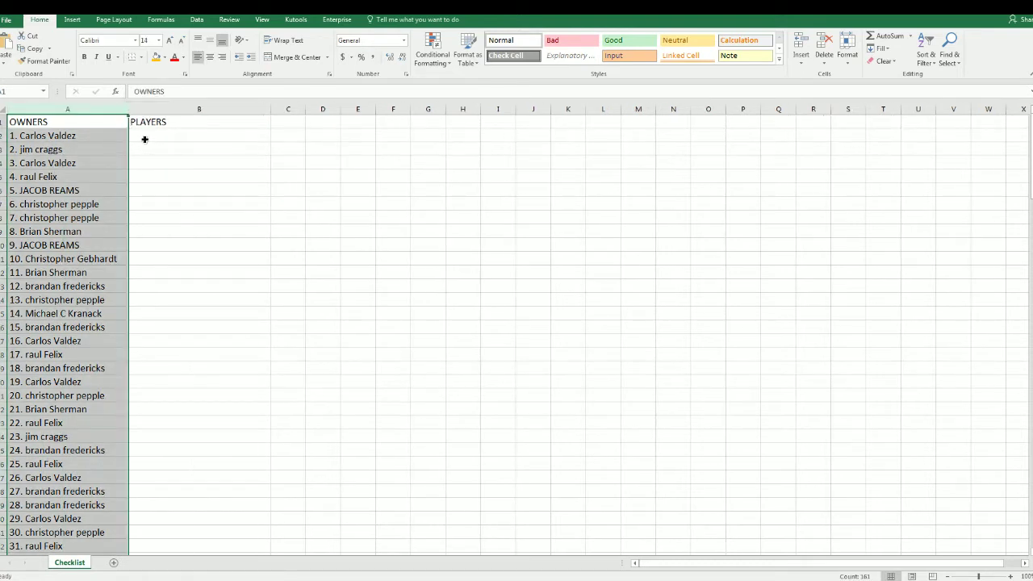
left_click(145, 139)
Step: Switch back to RANDOM.ORG in the browser and open a new, empty List Randomizer form
key("alt+Tab")
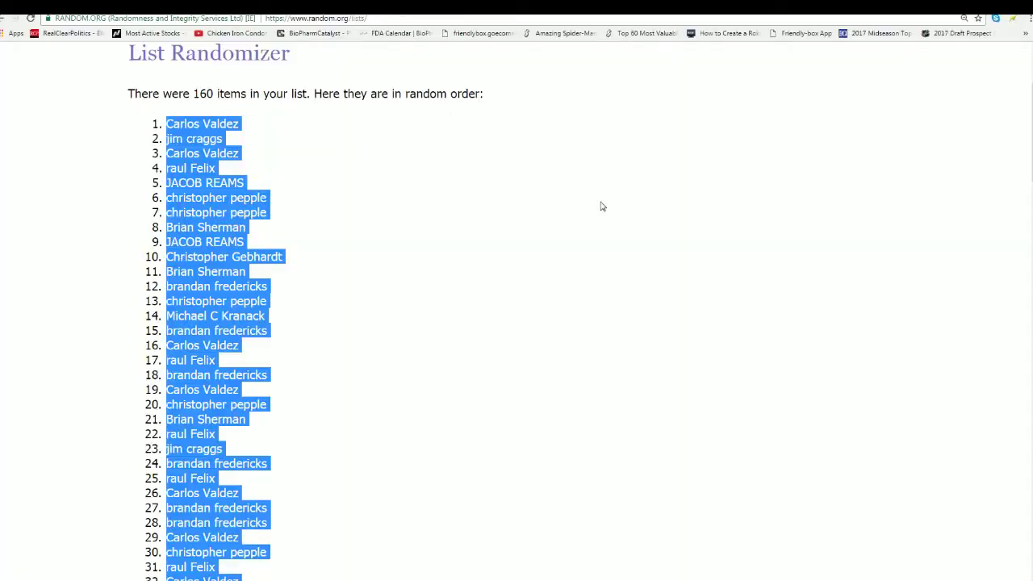
scroll(449, 189, "up", 3)
mouse_move(364, 81)
left_click(366, 99)
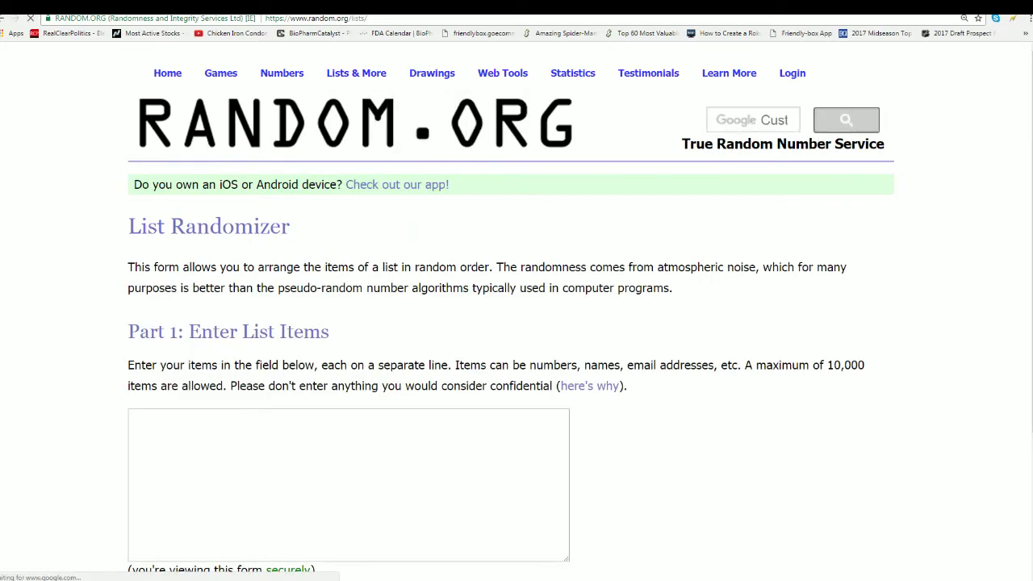
Step: Switch to the Notepad file, maximize it and copy the entire player list from Aaron Hank to Yount Robin
key("alt+Tab")
scroll(483, 186, "down", 15)
scroll(483, 186, "up", 4)
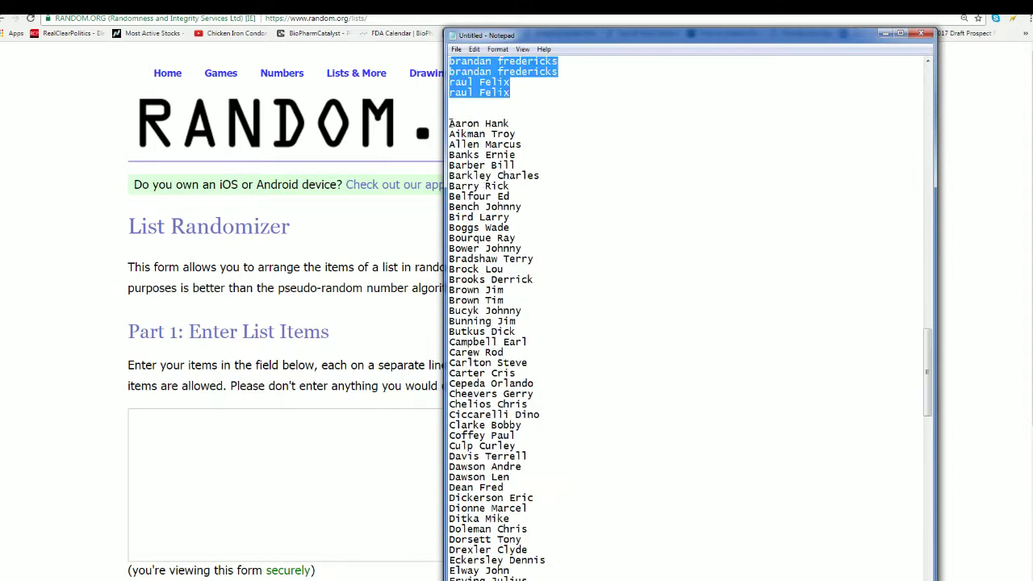
left_click_drag(450, 125, 527, 578)
left_click(901, 35)
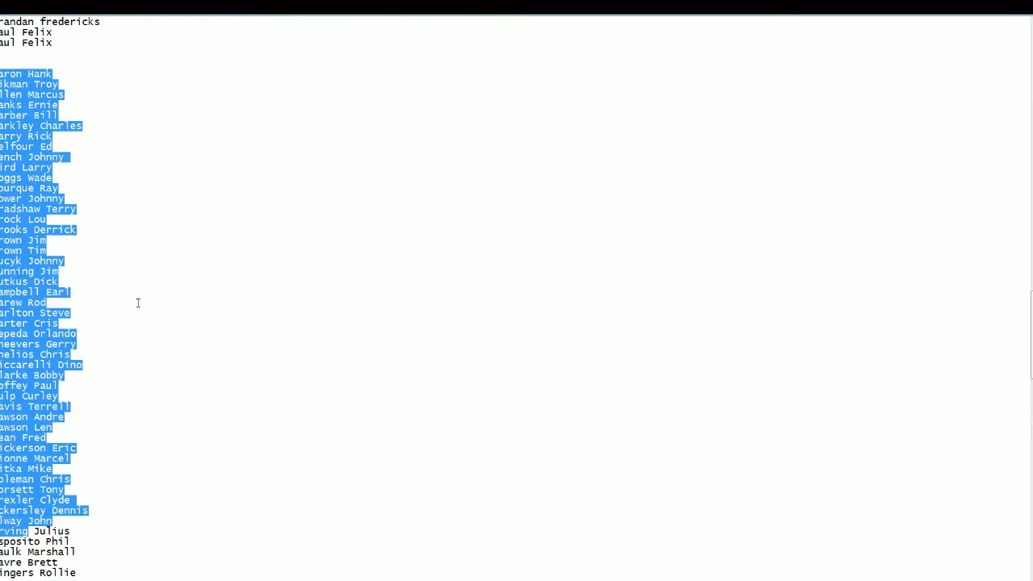
left_click(53, 74)
left_click_drag(54, 75, 63, 579)
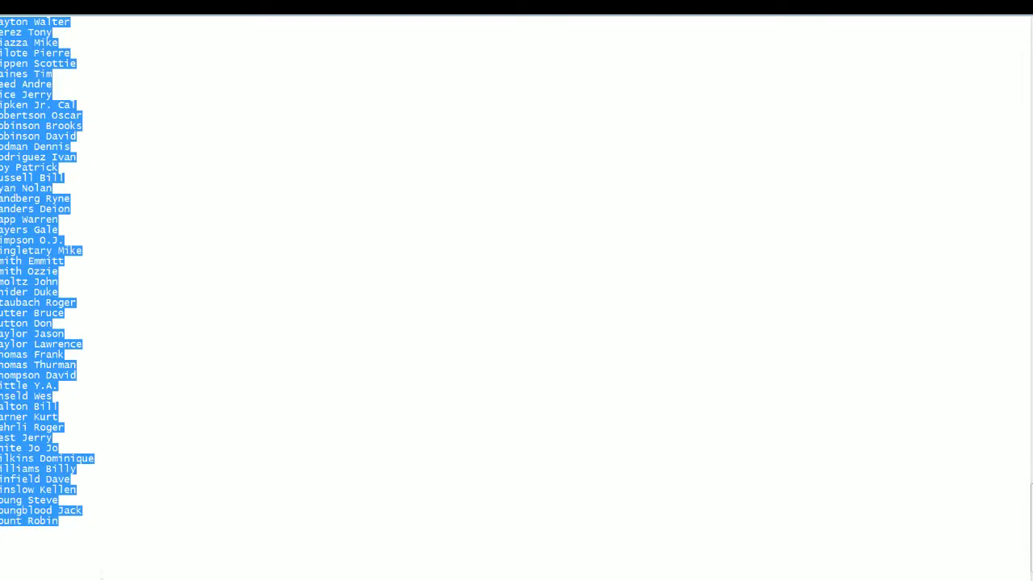
mouse_move(63, 521)
left_mouse_down()
mouse_move(65, 511)
mouse_move(62, 523)
left_mouse_up()
scroll(148, 454, "up", 12)
scroll(63, 157, "up", 4)
right_click(17, 137)
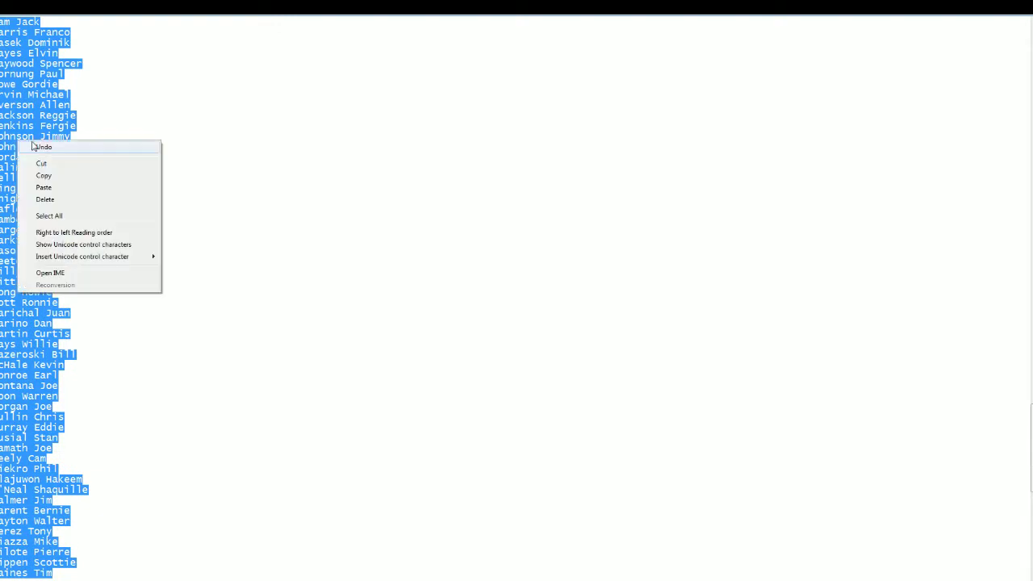
left_click(62, 171)
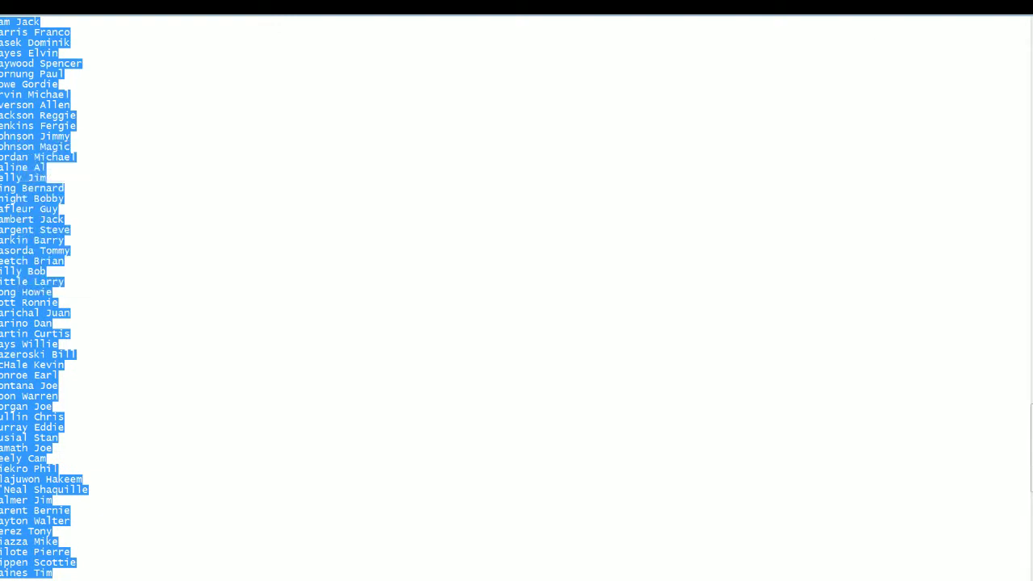
Step: Return to the List Randomizer form, paste the copied player list into the items field and randomize it
key("alt+Tab")
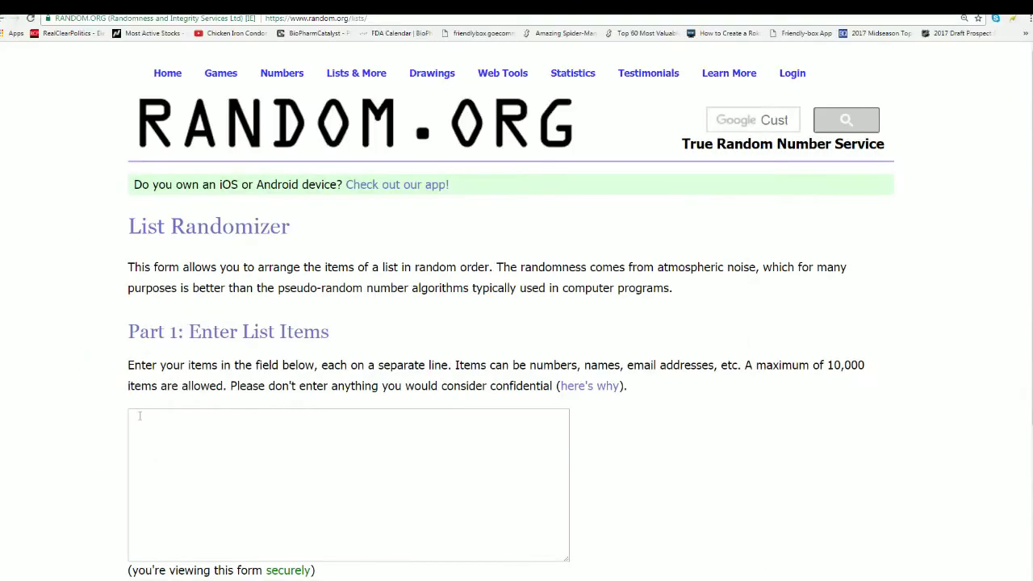
right_click(140, 416)
left_click(173, 479)
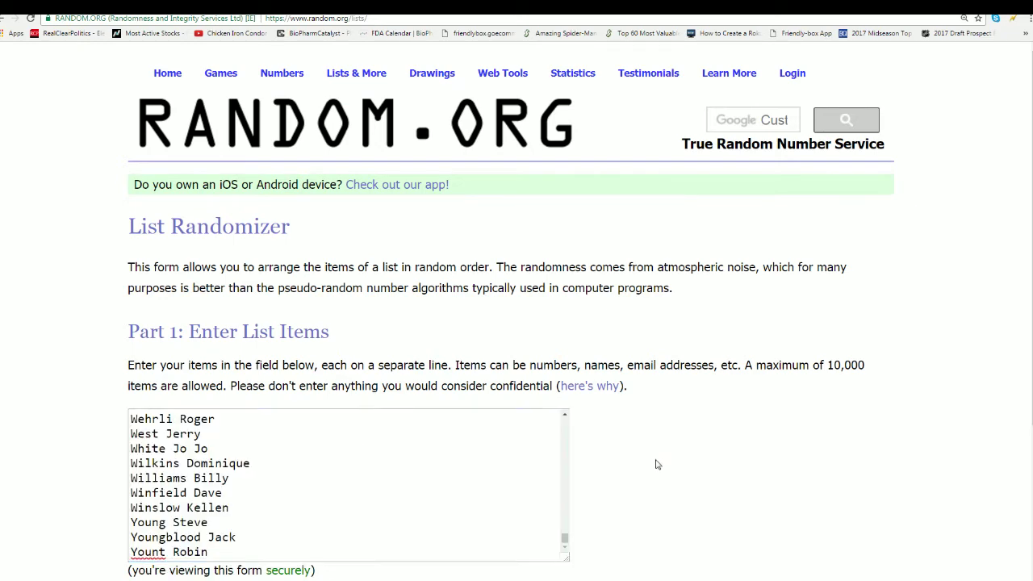
scroll(658, 465, "down", 3)
left_click(170, 463)
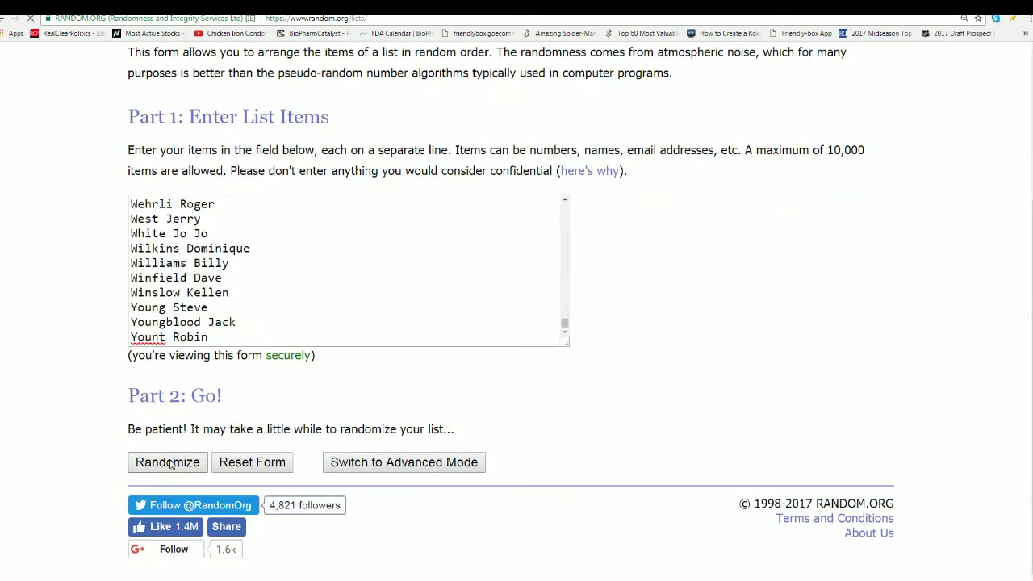
Step: Randomize the player list again repeatedly until it has been randomized seven times in total
scroll(290, 371, "down", 12)
scroll(293, 391, "down", 12)
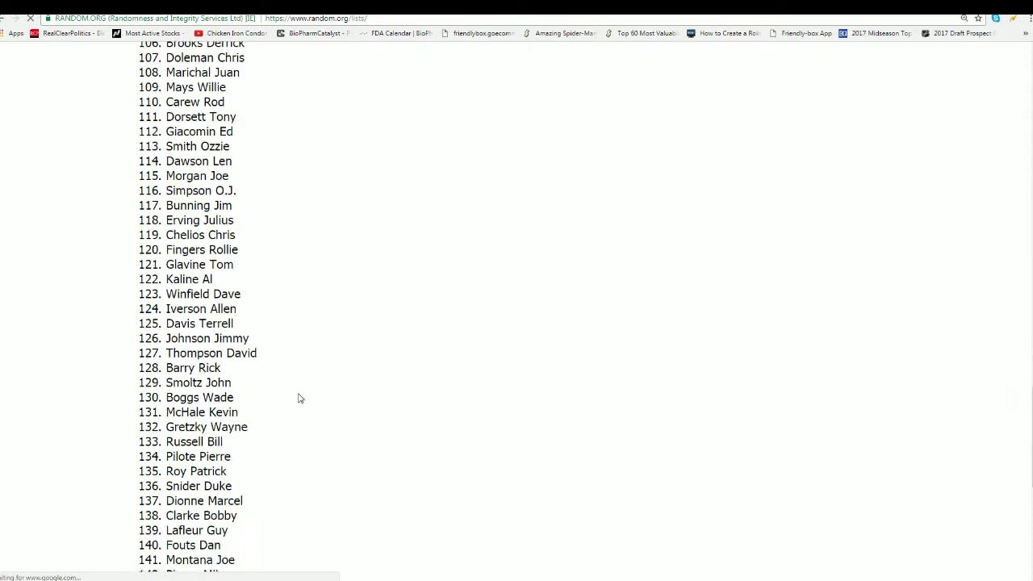
scroll(296, 417, "down", 10)
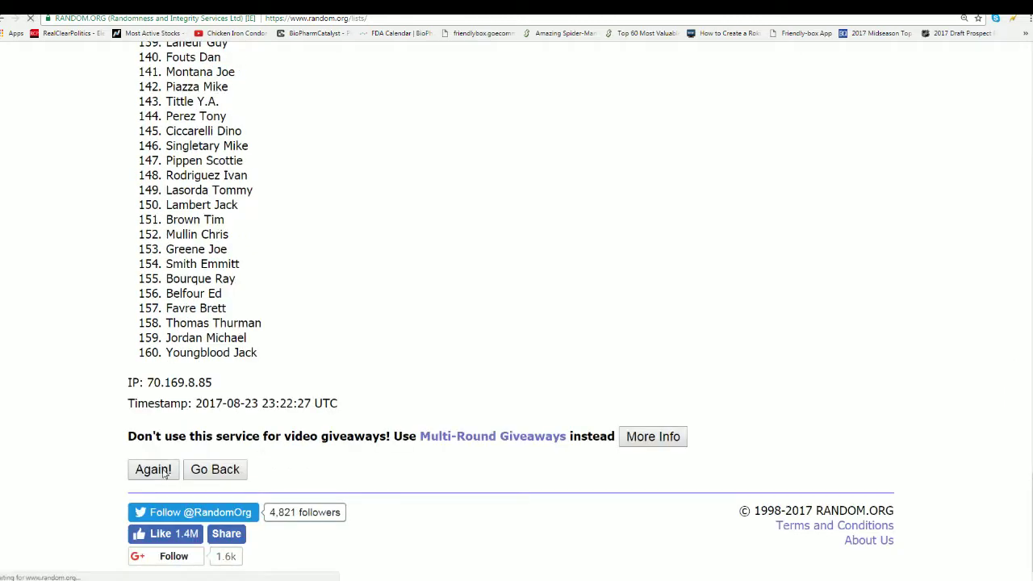
scroll(320, 412, "down", 20)
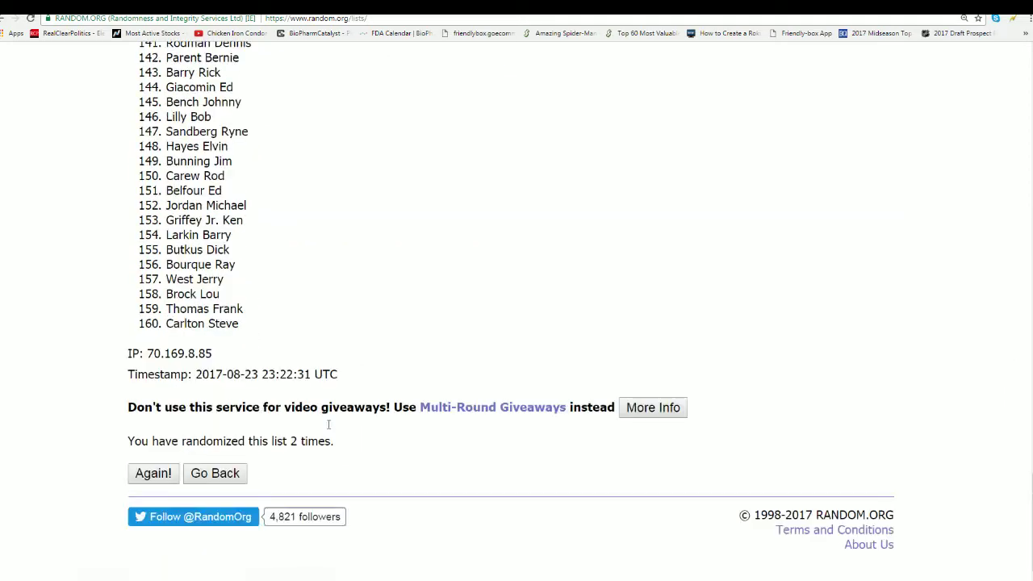
left_click(162, 464)
scroll(304, 415, "down", 18)
scroll(301, 421, "down", 12)
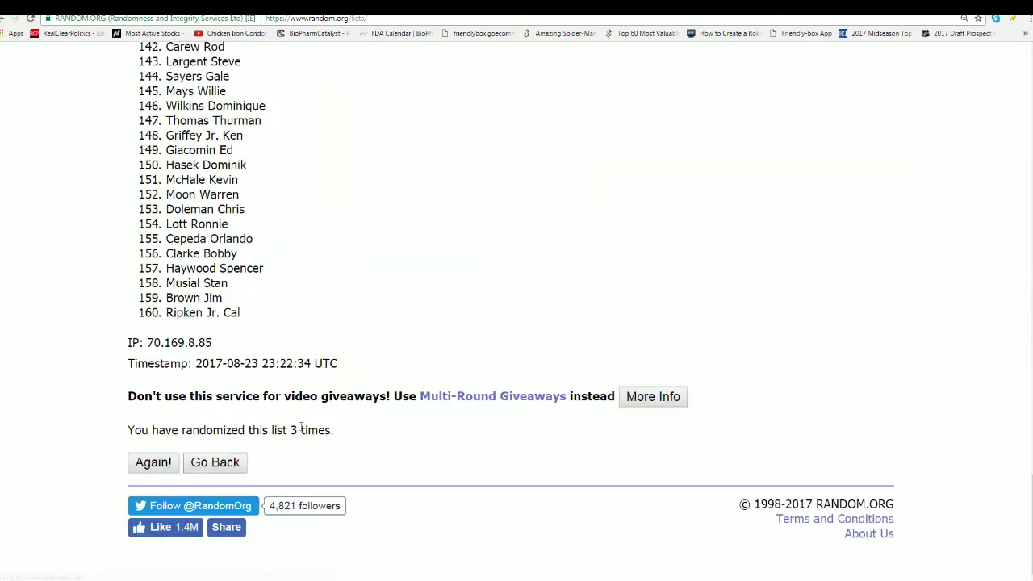
left_click(157, 462)
scroll(326, 406, "down", 20)
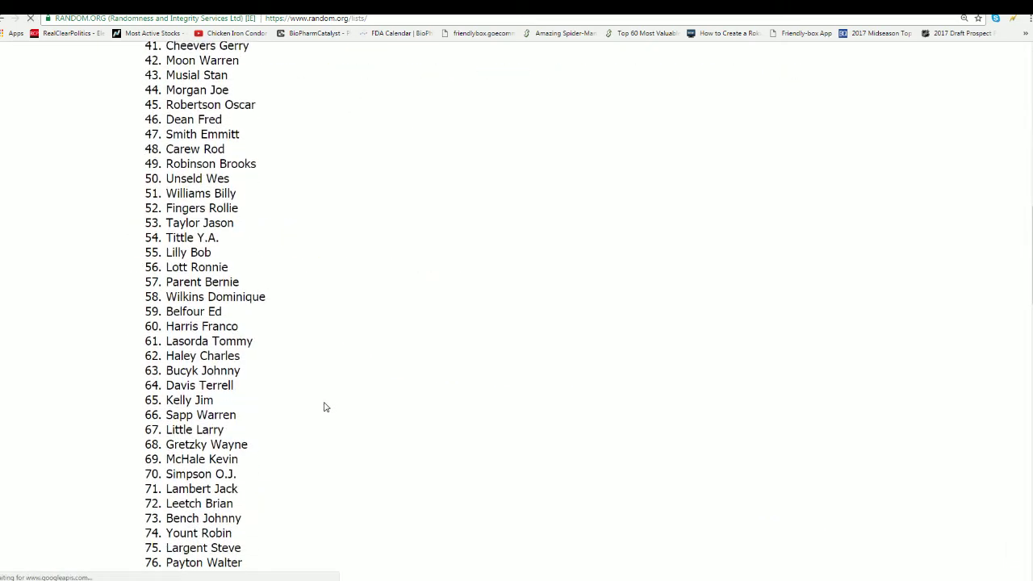
scroll(320, 406, "down", 3)
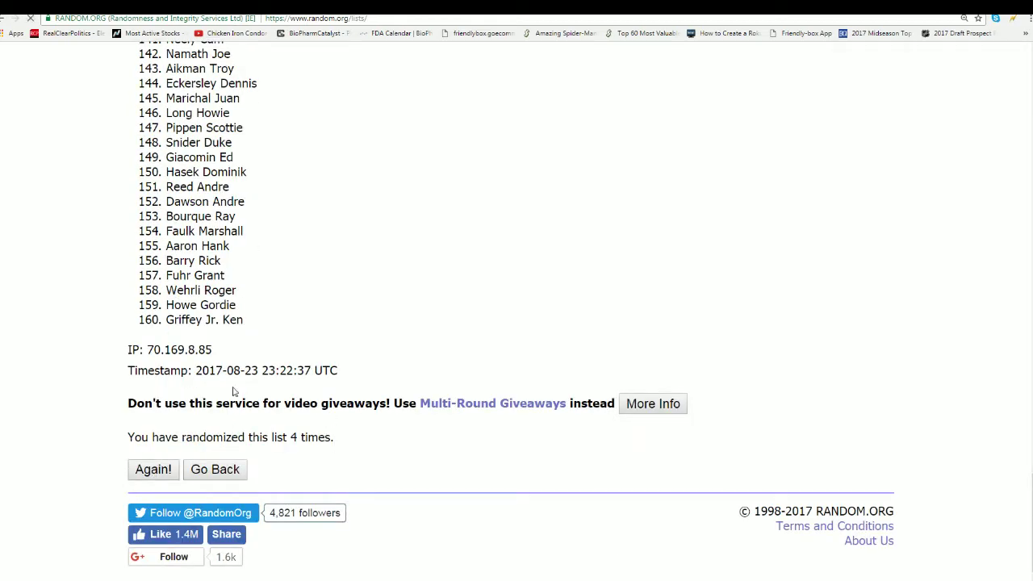
scroll(358, 422, "down", 20)
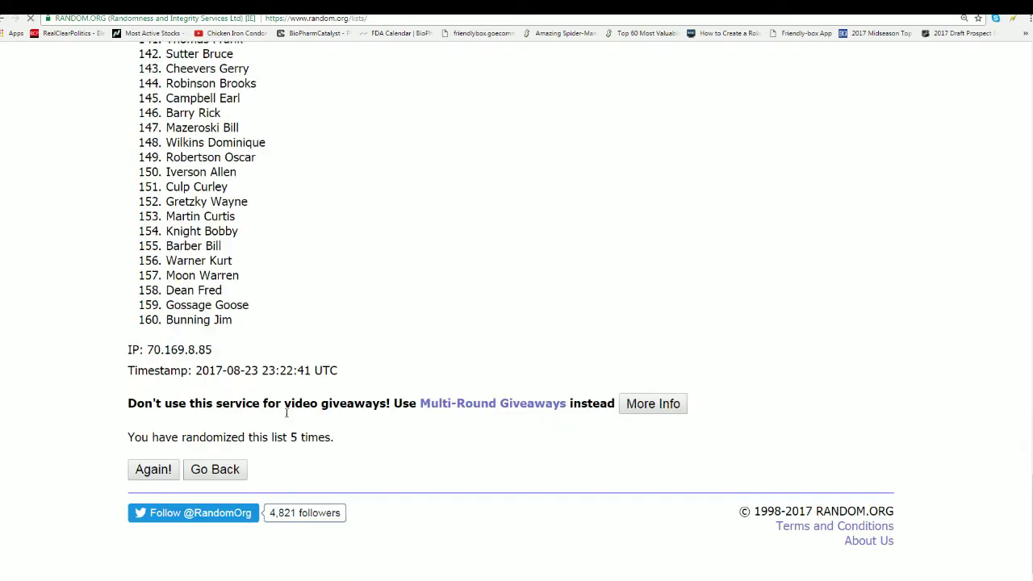
left_click(149, 471)
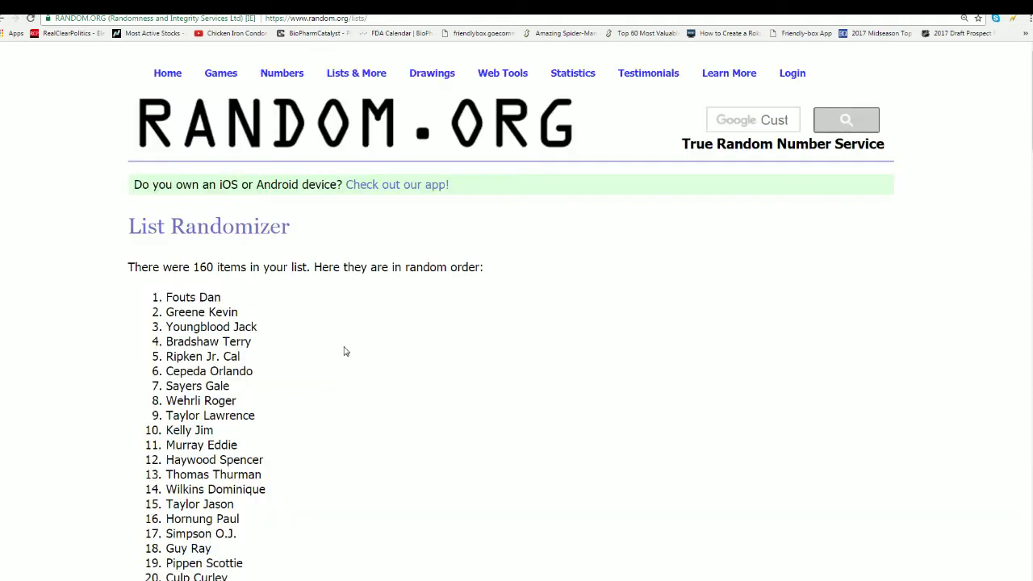
scroll(344, 351, "down", 20)
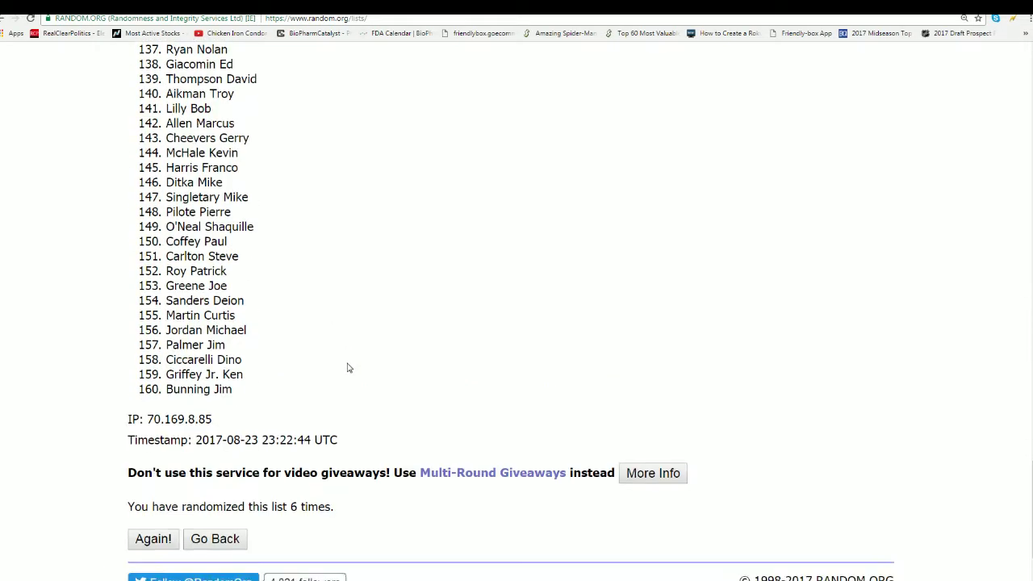
scroll(349, 369, "down", 1)
scroll(341, 353, "down", 2)
Step: Copy the entire randomized player list, from item 1 to item 160
left_click_drag(165, 135, 251, 312)
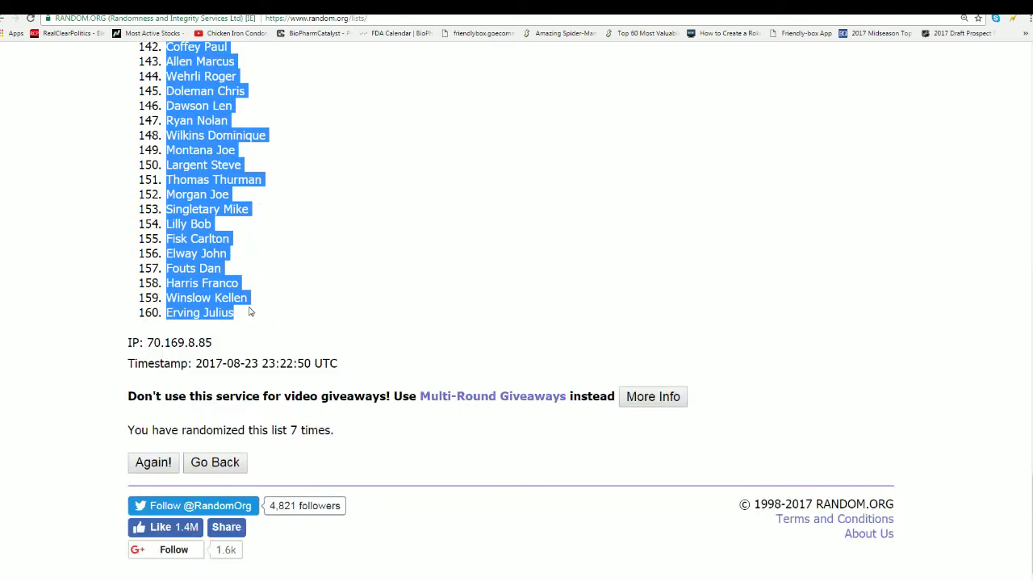
right_click(208, 179)
left_click(220, 188)
scroll(386, 352, "up", 7)
scroll(386, 352, "up", 20)
scroll(382, 360, "down", 2)
scroll(382, 367, "up", 1)
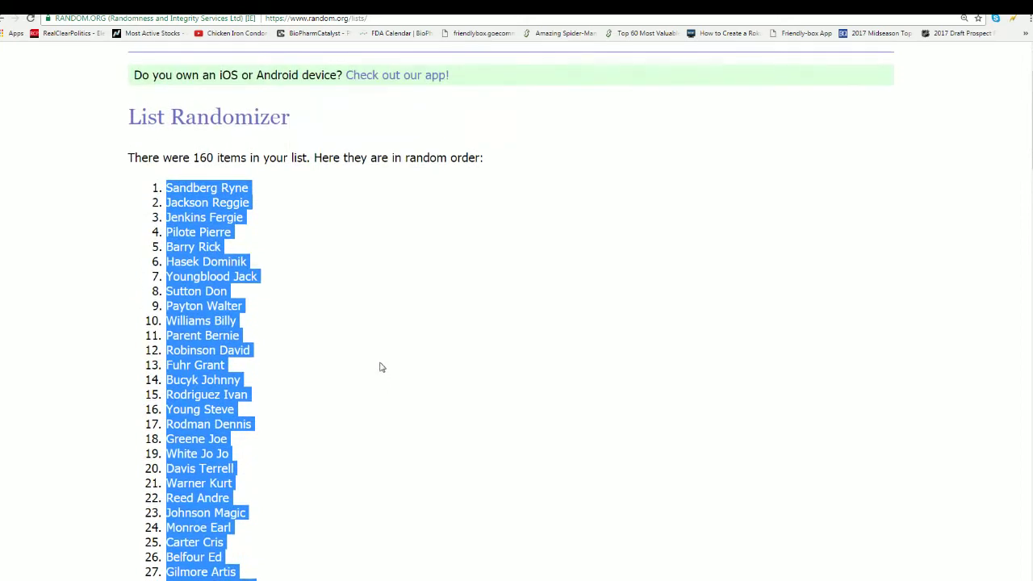
Step: Switch to the Excel checklist and paste the randomized players into column B starting at cell B2
key("alt+Tab")
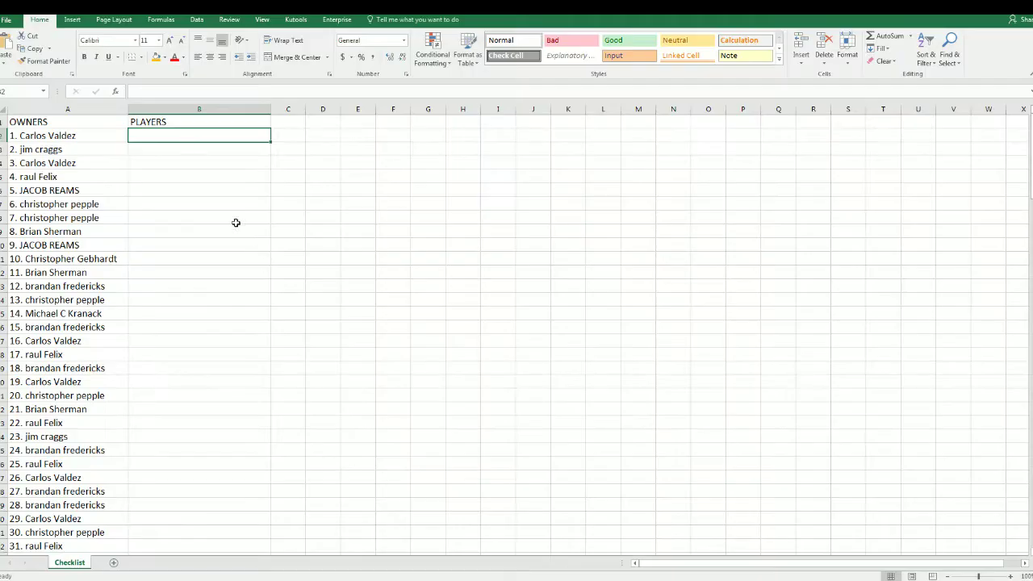
right_click(150, 138)
left_click(171, 184)
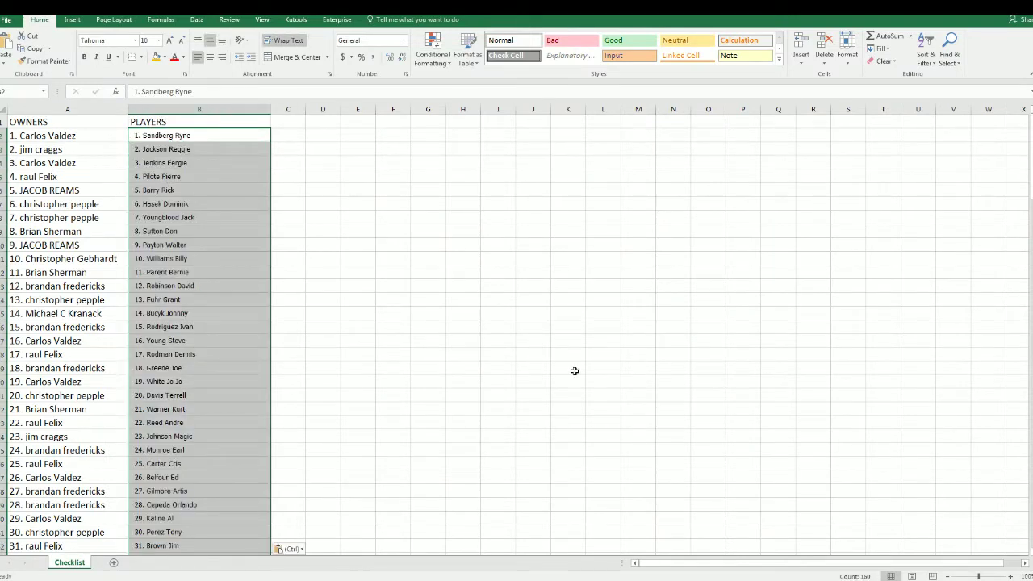
Step: Set the font size of the pasted player list in column B to 14 and deselect the list
left_click(989, 575)
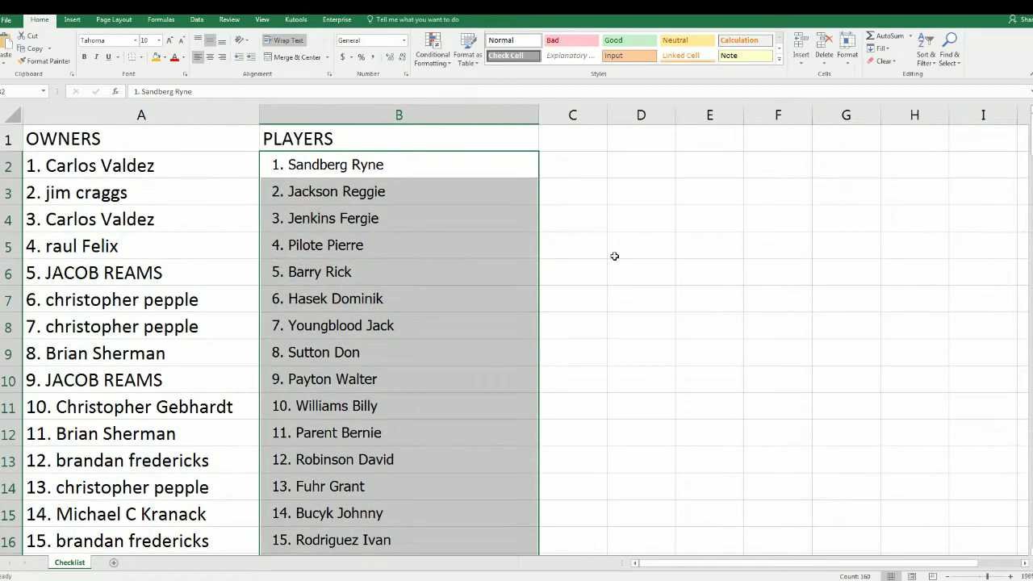
right_click(311, 172)
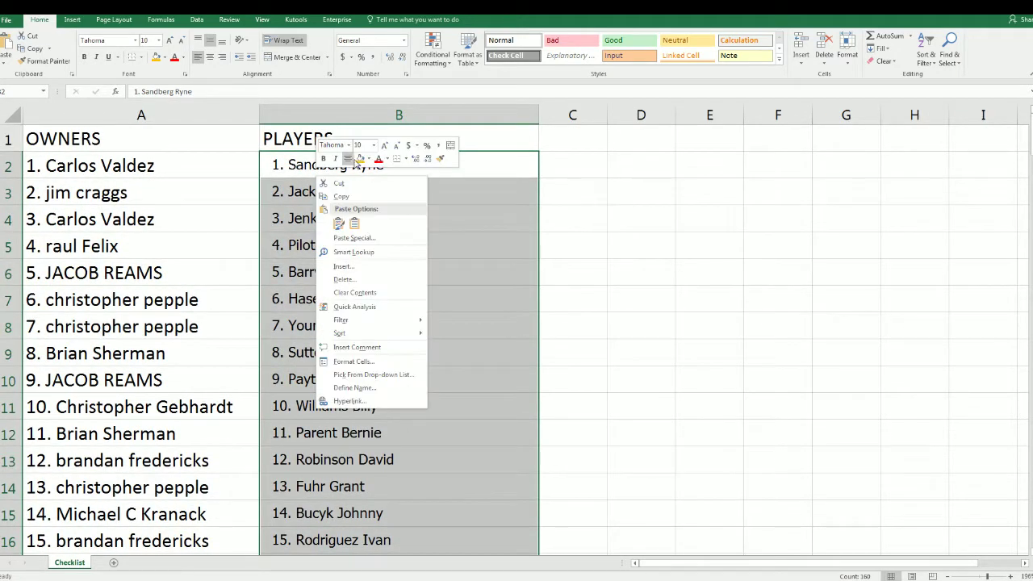
left_click(372, 145)
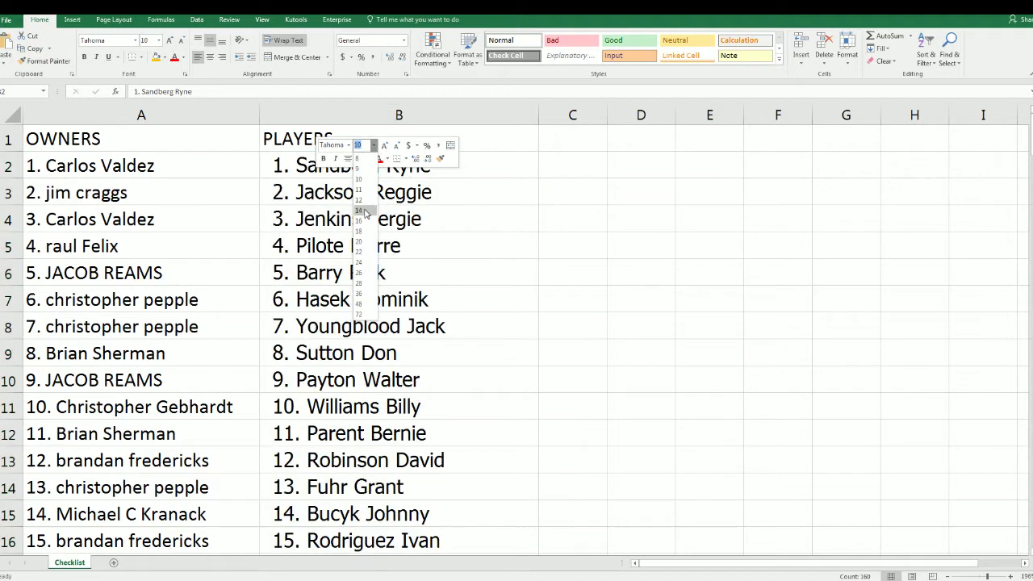
left_click(365, 212)
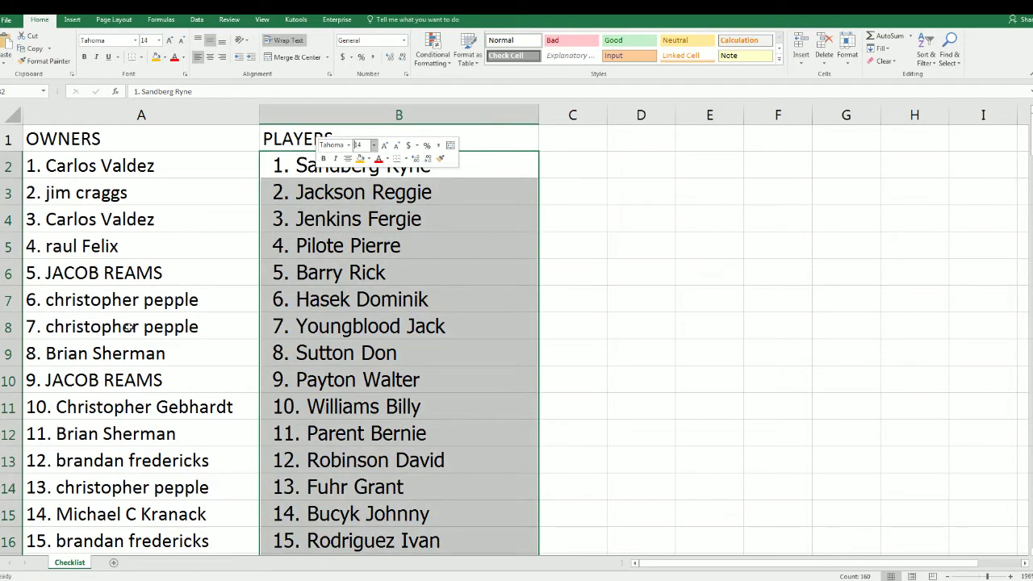
left_click(192, 183)
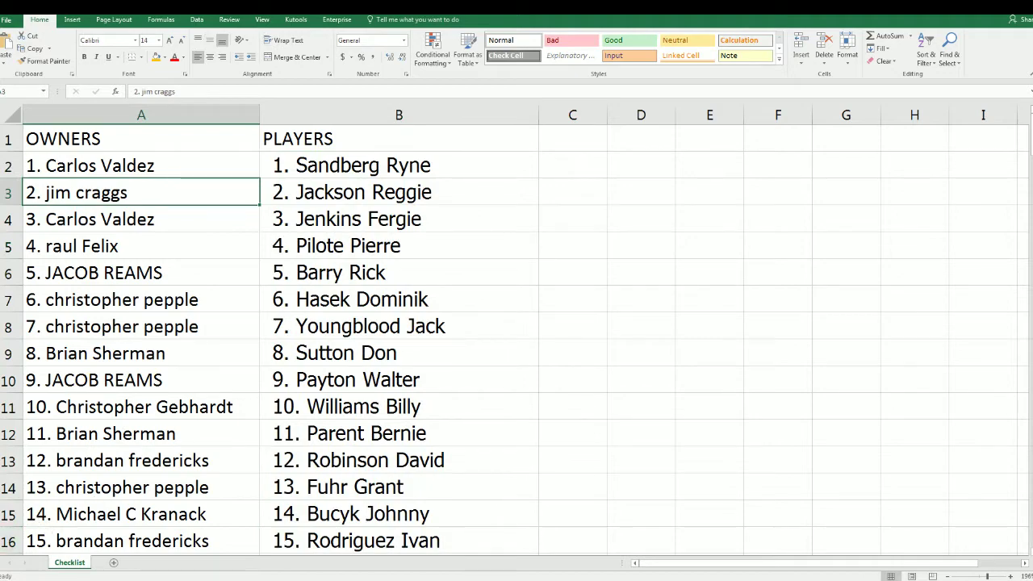
Step: Review the owner and player pairings from item 1 to item 43, marking rows 23 and 44 as stopping points
left_click(950, 577)
left_click(950, 578)
left_click(950, 577)
left_click(950, 578)
left_click(950, 577)
left_click(949, 577)
left_click(949, 577)
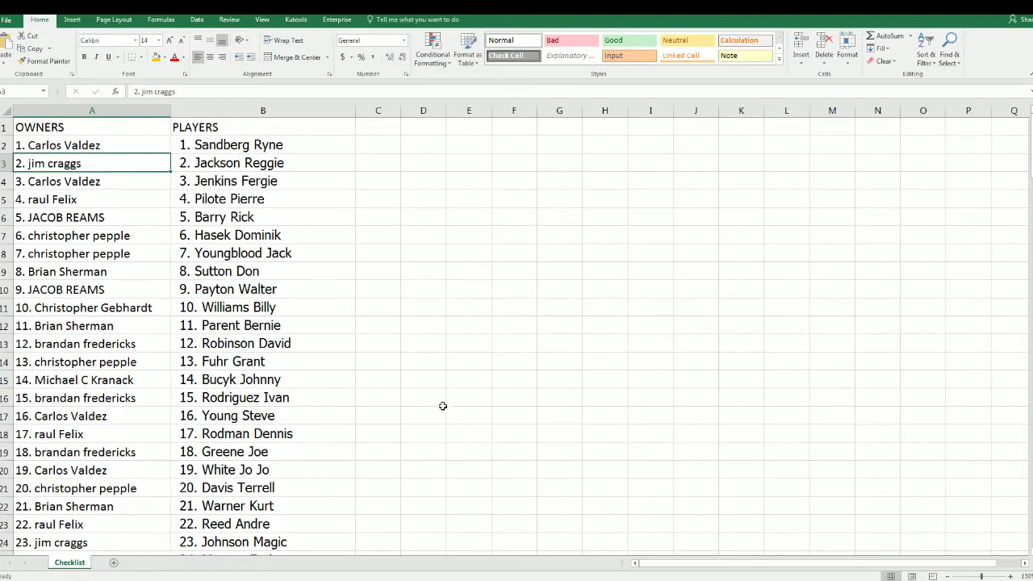
left_click(7, 524)
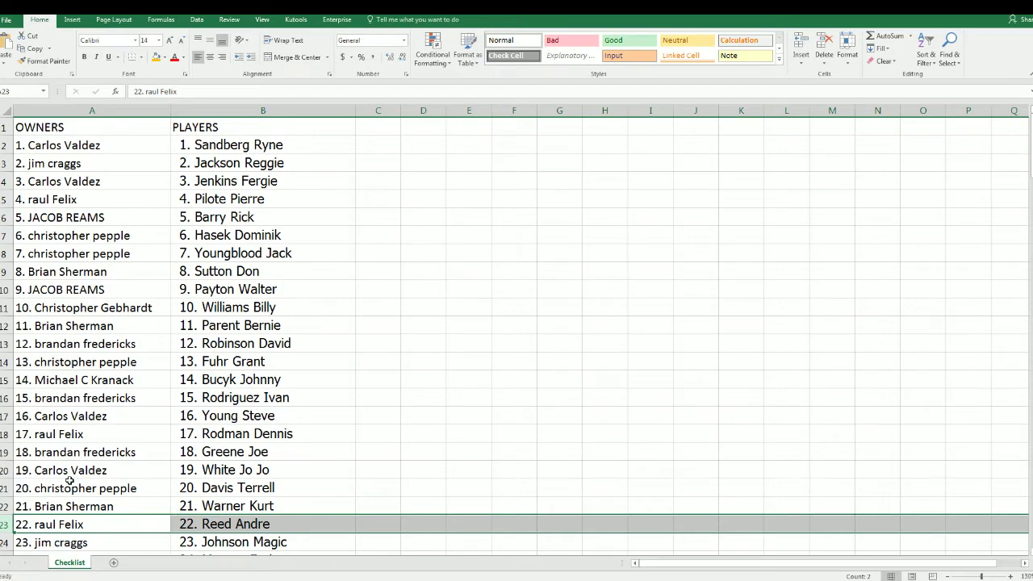
scroll(70, 481, "down", 6)
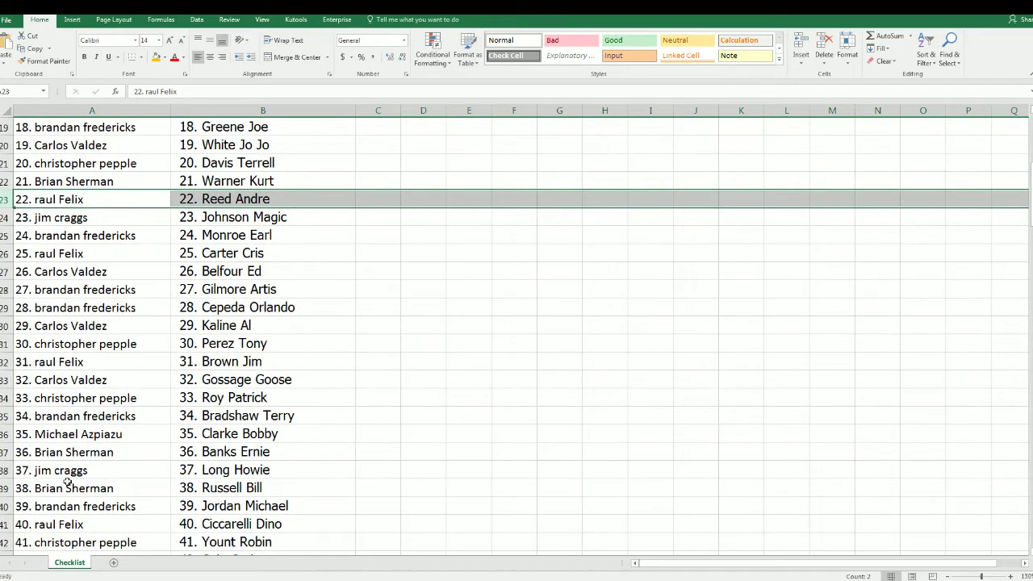
scroll(67, 482, "down", 1)
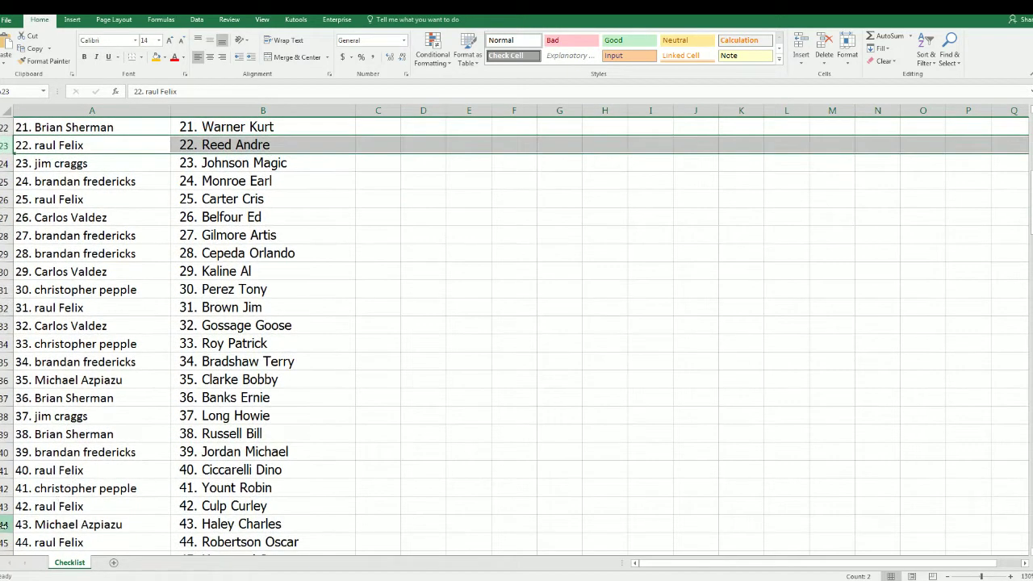
left_click(5, 524)
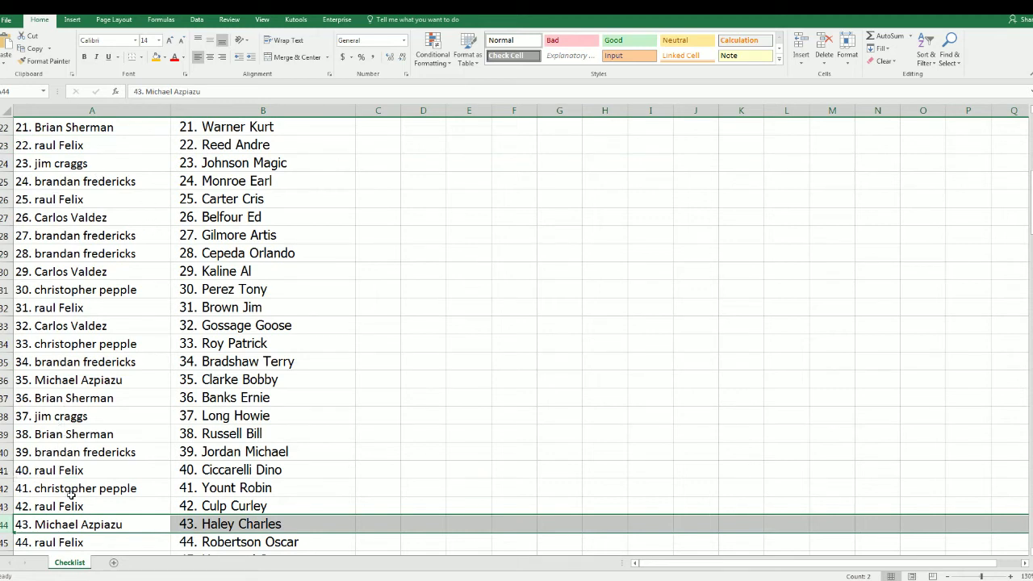
Step: Review the pairings from item 44 to item 84, marking row 65 as a stopping point
scroll(71, 494, "down", 2)
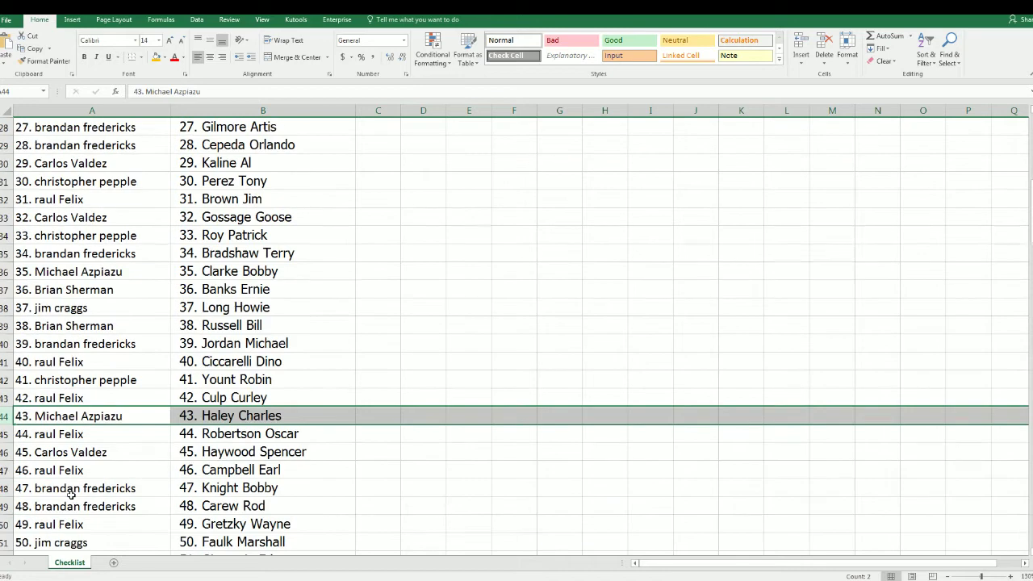
left_click(75, 345)
left_click(18, 454)
scroll(22, 462, "down", 4)
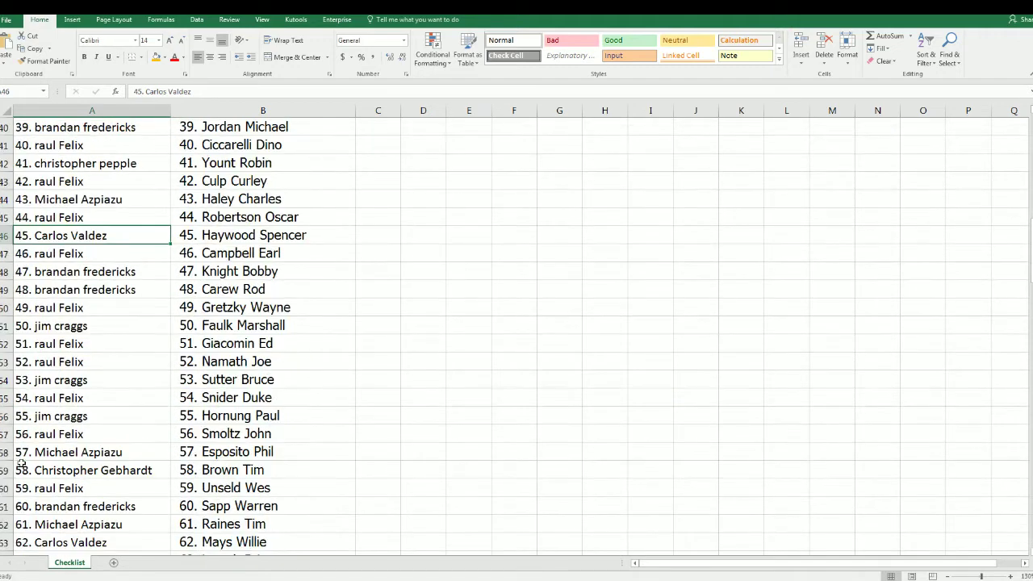
scroll(22, 462, "down", 1)
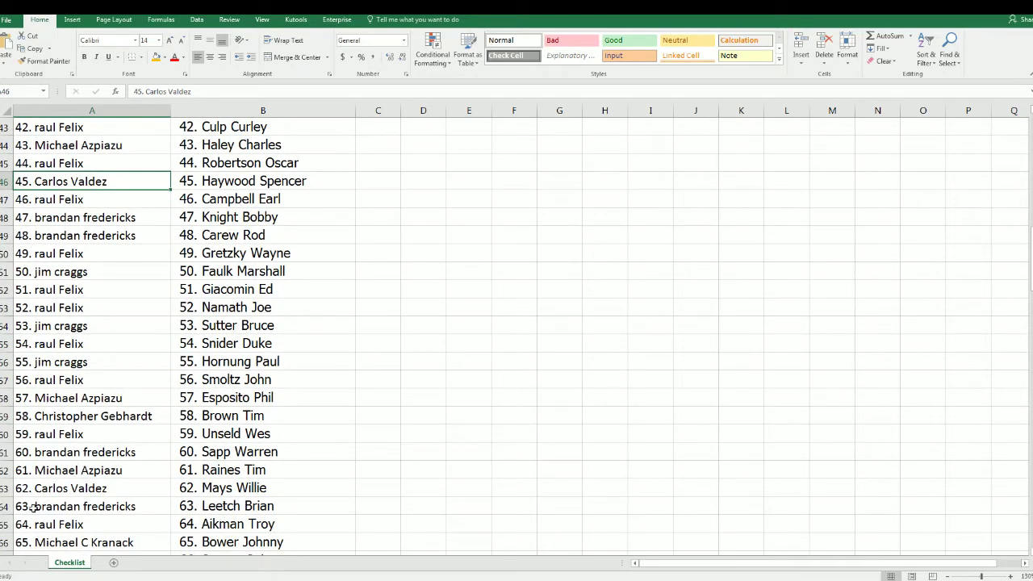
left_click(6, 524)
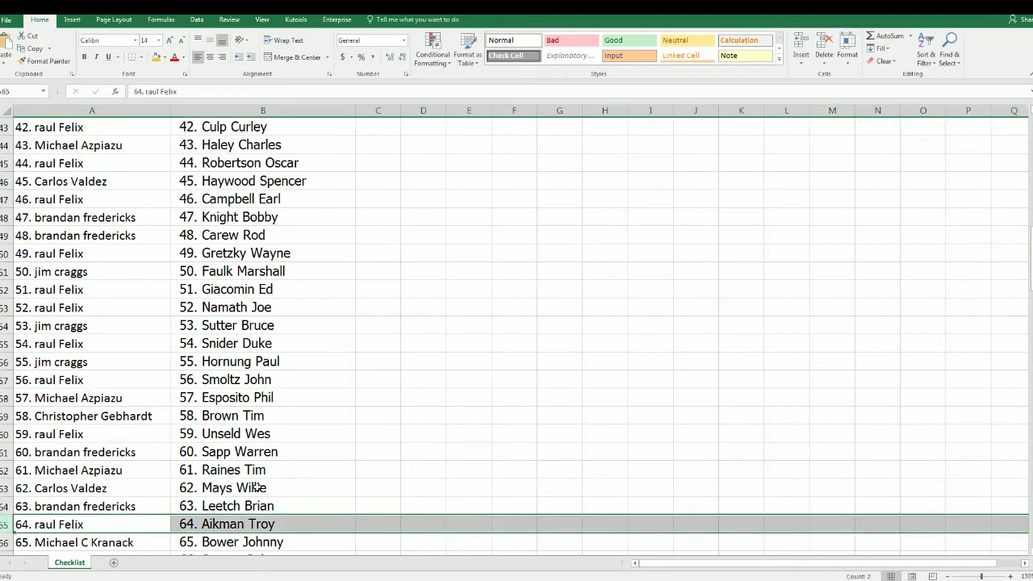
scroll(261, 485, "down", 3)
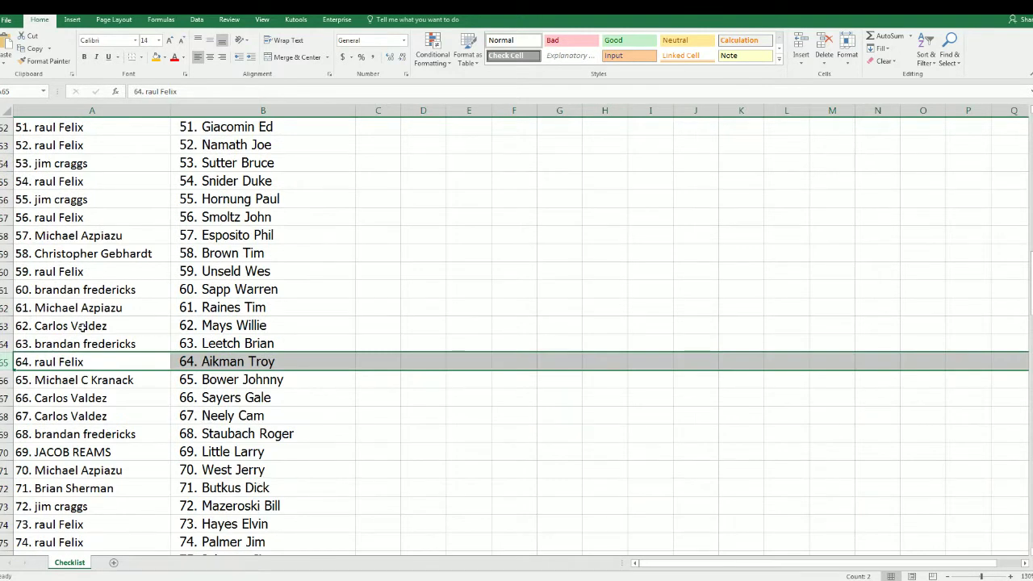
scroll(133, 475, "down", 4)
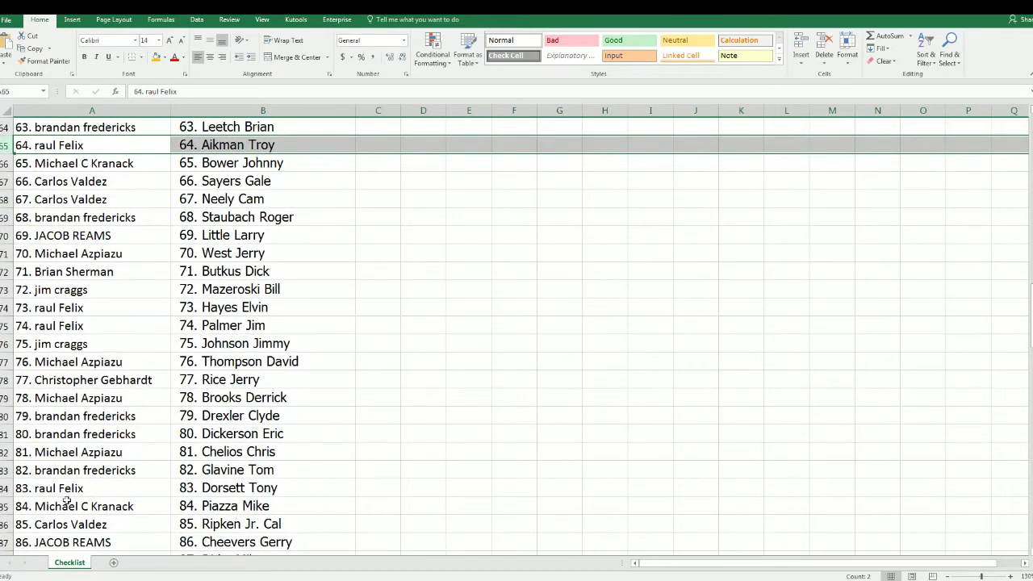
Step: Review the owner and player pairings from item 85 to item 107, marking rows 86, 94 and 108 as stopping points
left_click(7, 524)
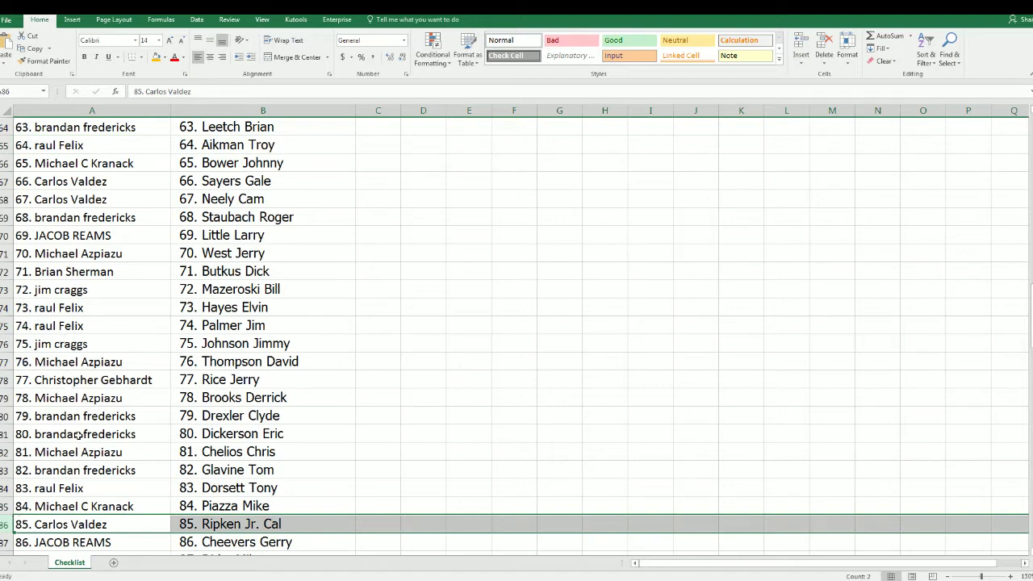
scroll(77, 434, "down", 2)
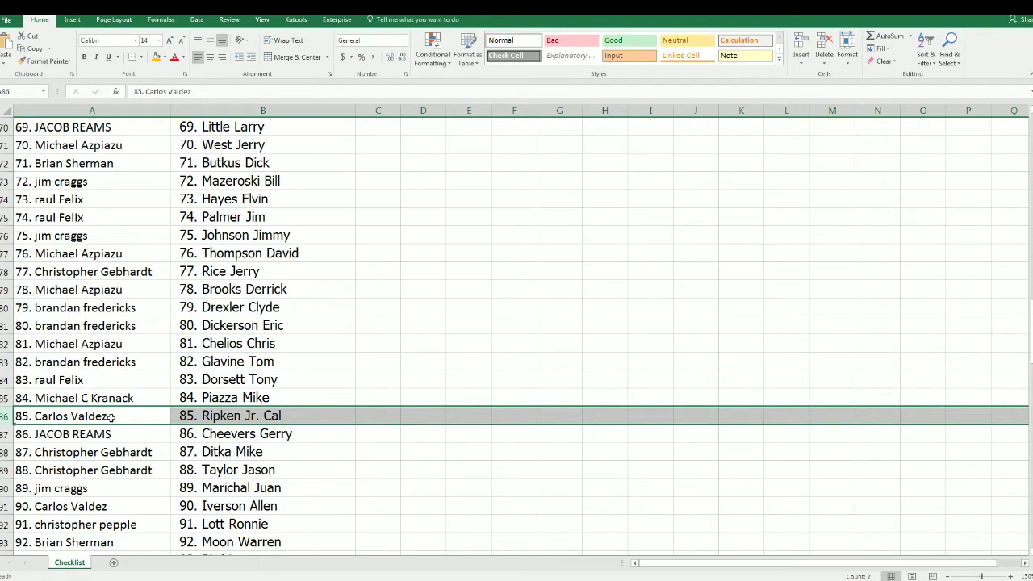
scroll(111, 417, "down", 2)
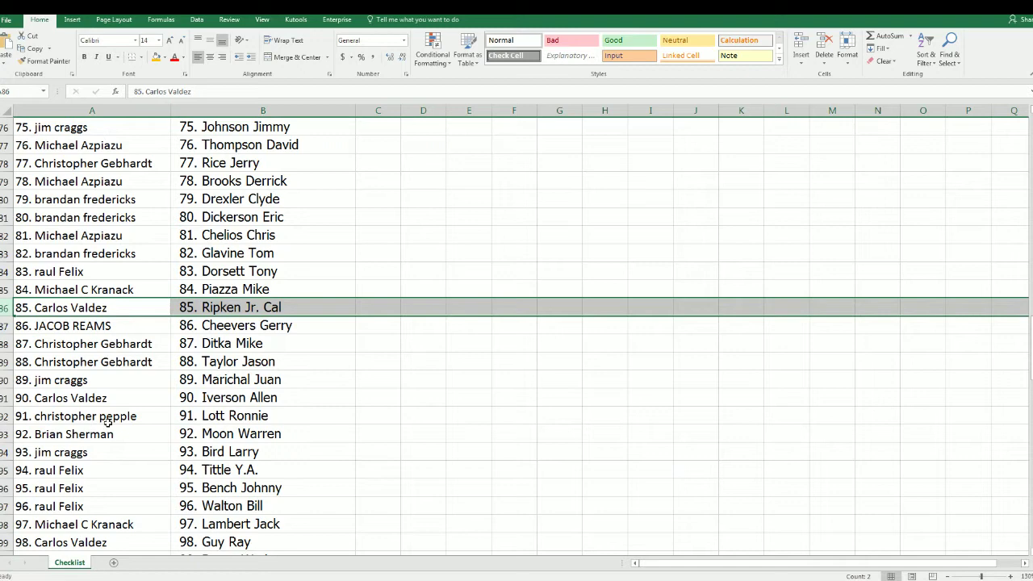
left_click(5, 397)
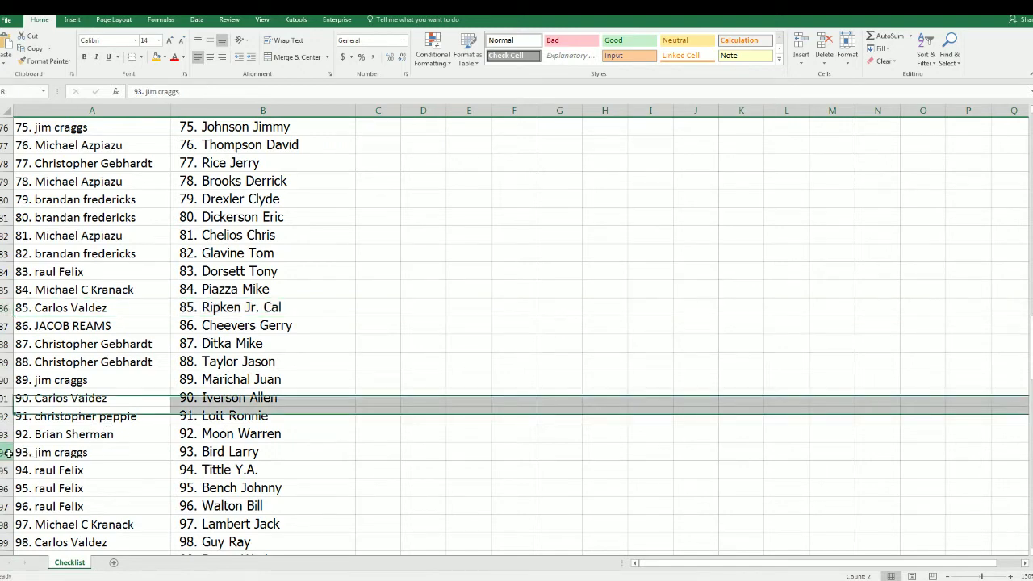
left_click(5, 452)
scroll(50, 416, "down", 4)
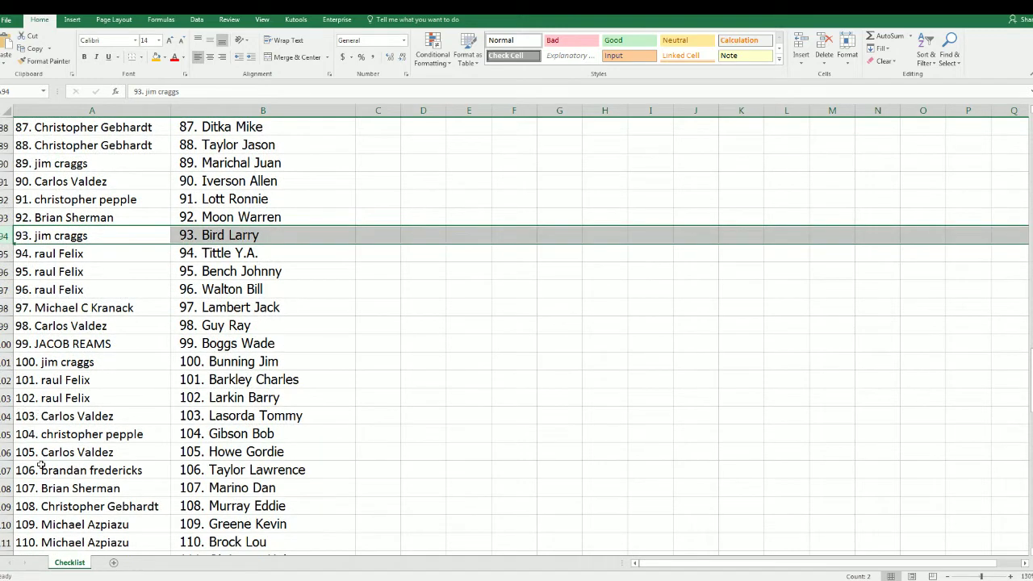
left_click(8, 489)
Step: Review the pairings from item 108 to item 124, marking row 125 as a stopping point
scroll(24, 482, "down", 2)
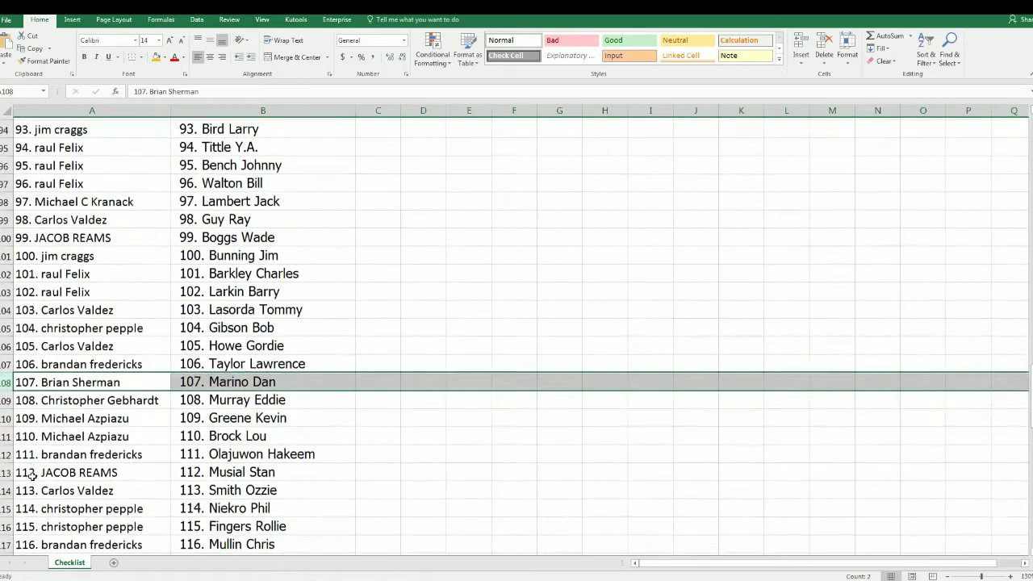
scroll(28, 476, "down", 1)
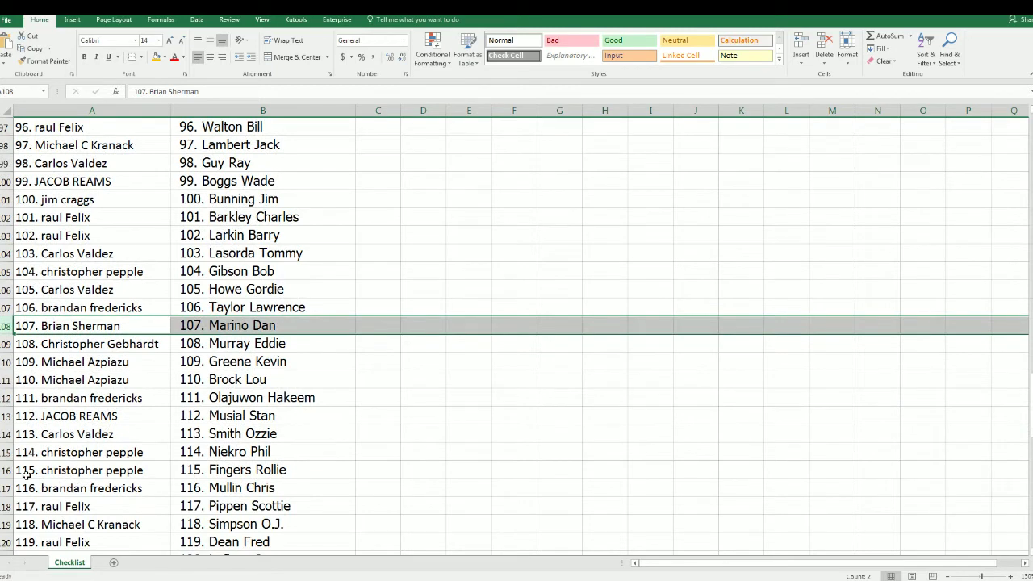
scroll(27, 476, "down", 2)
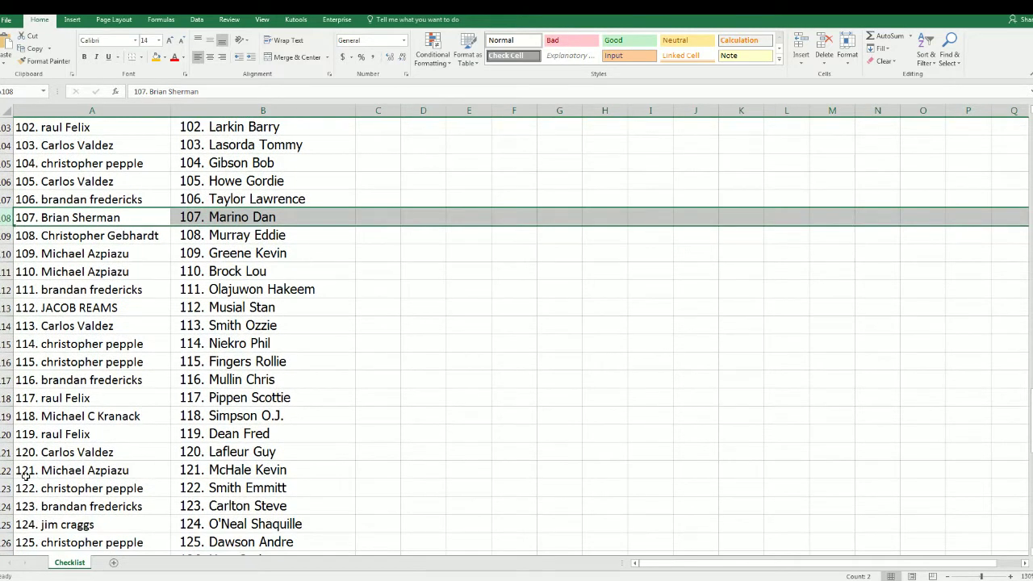
scroll(25, 477, "down", 1)
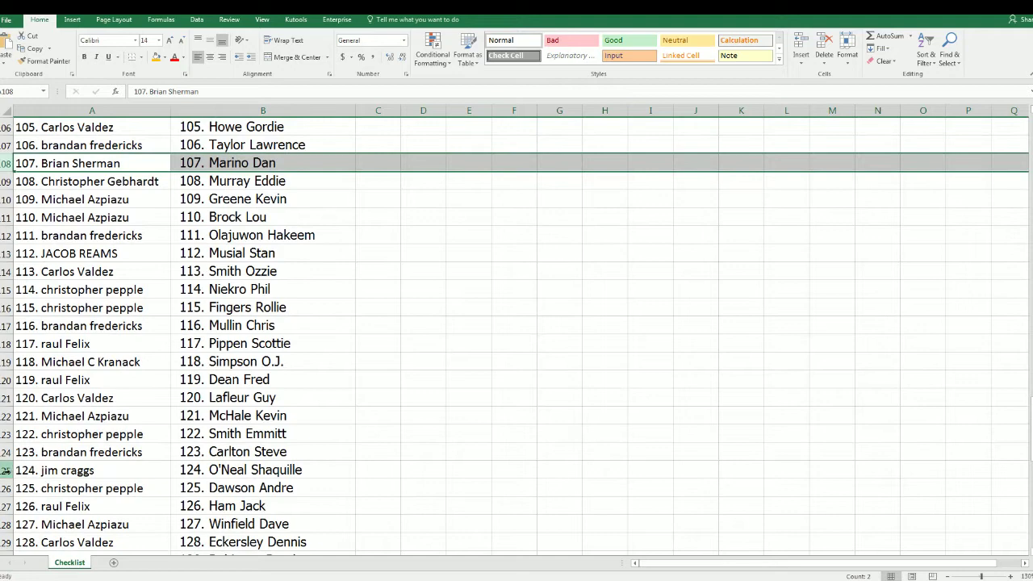
left_click(5, 470)
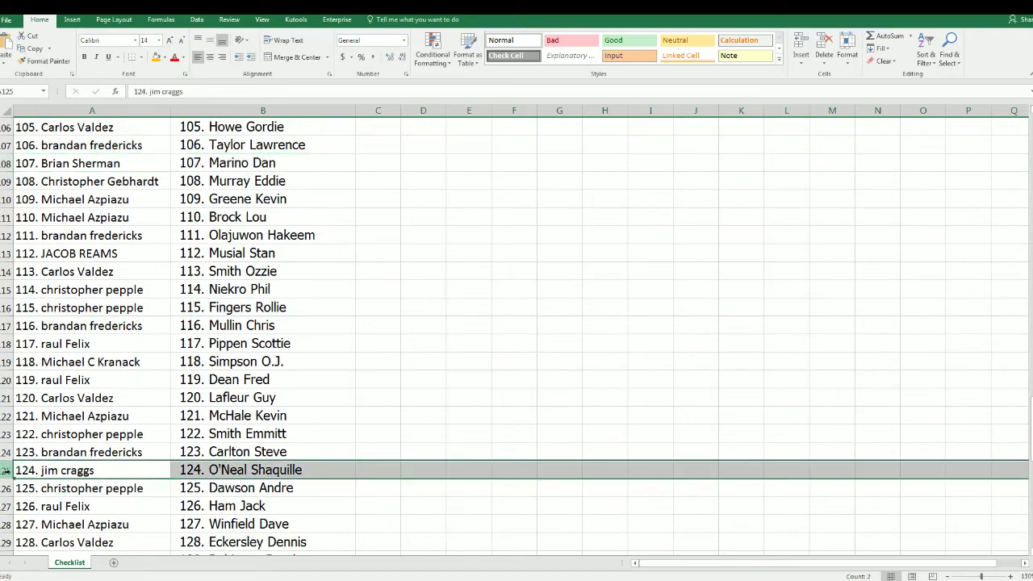
Step: Review the pairings from item 125 to item 144, marking row 145 as a stopping point
scroll(5, 470, "down", 1)
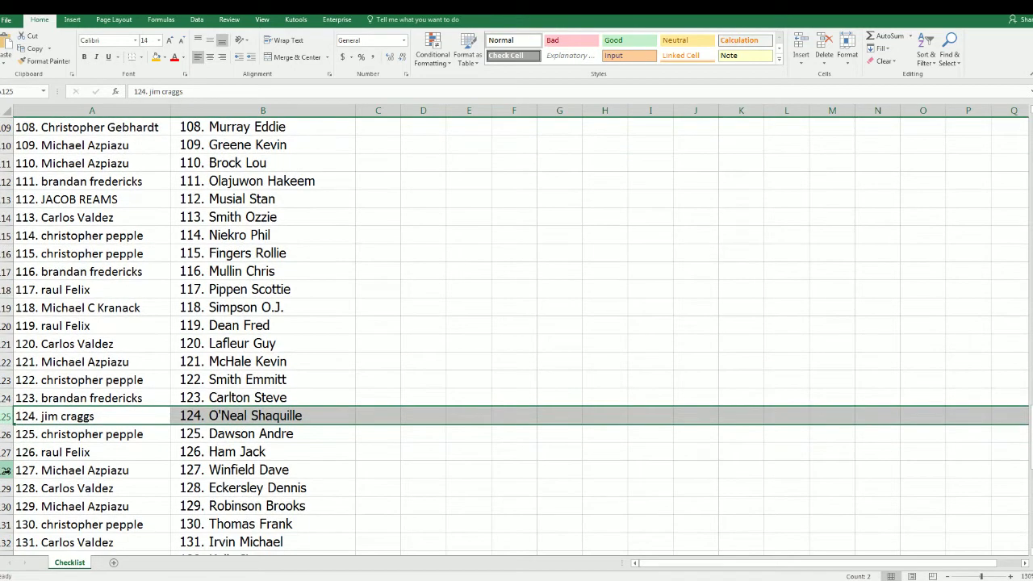
scroll(6, 470, "down", 2)
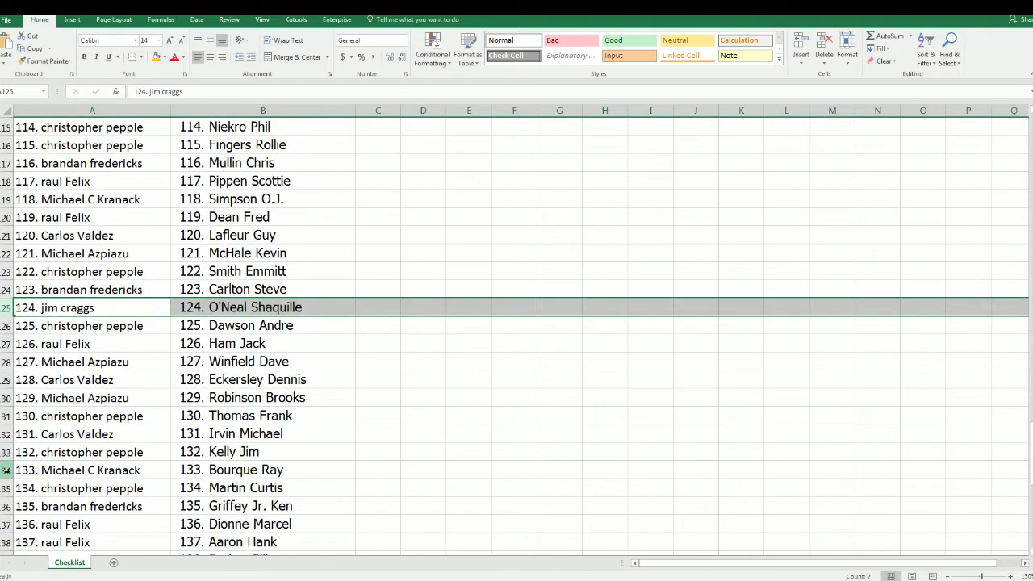
scroll(6, 470, "down", 2)
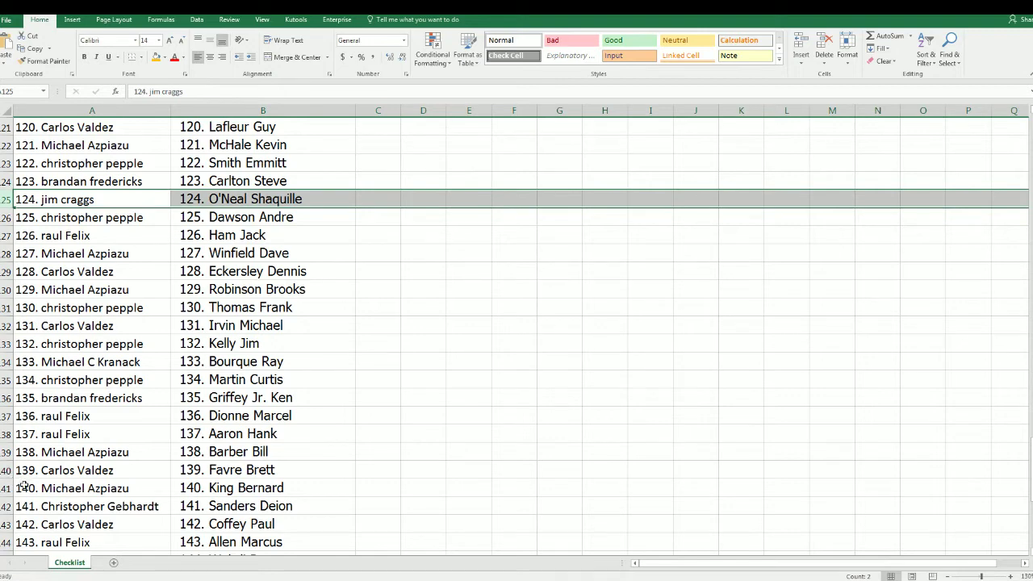
scroll(33, 482, "down", 1)
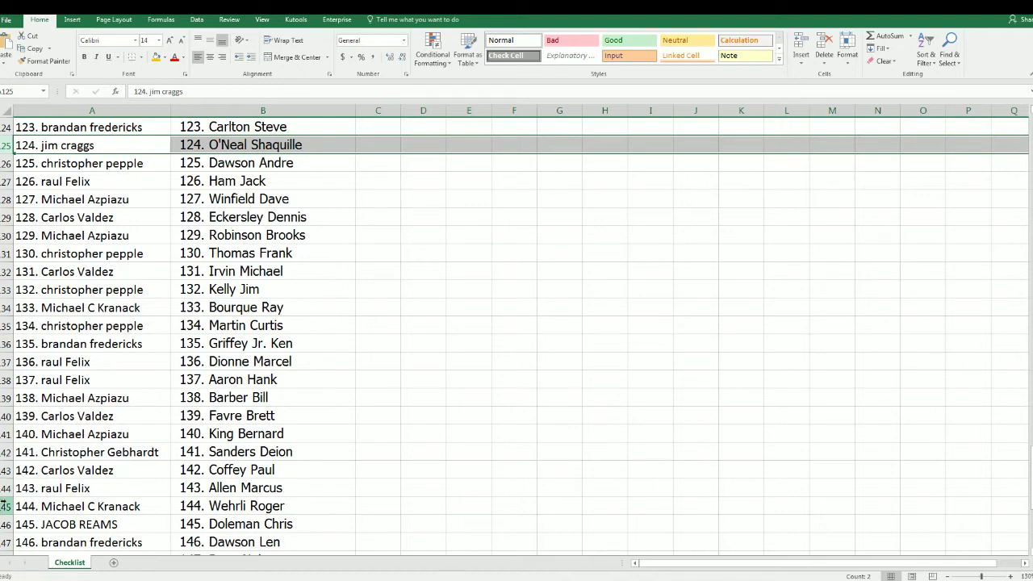
left_click(5, 507)
Step: Review the remaining pairings from item 145 to item 160, and go back up through the checklist
scroll(22, 499, "down", 2)
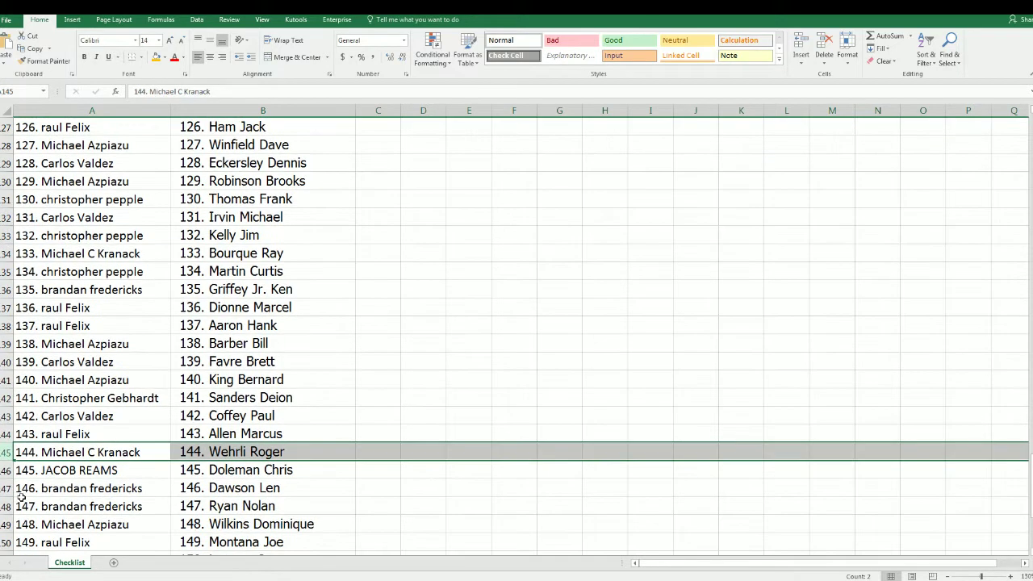
scroll(22, 498, "down", 1)
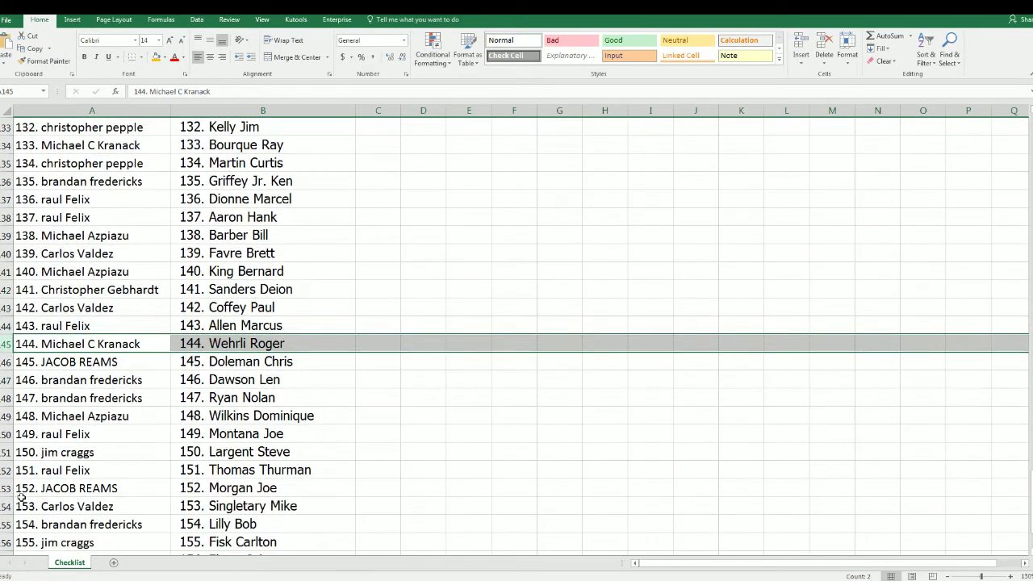
scroll(22, 498, "down", 1)
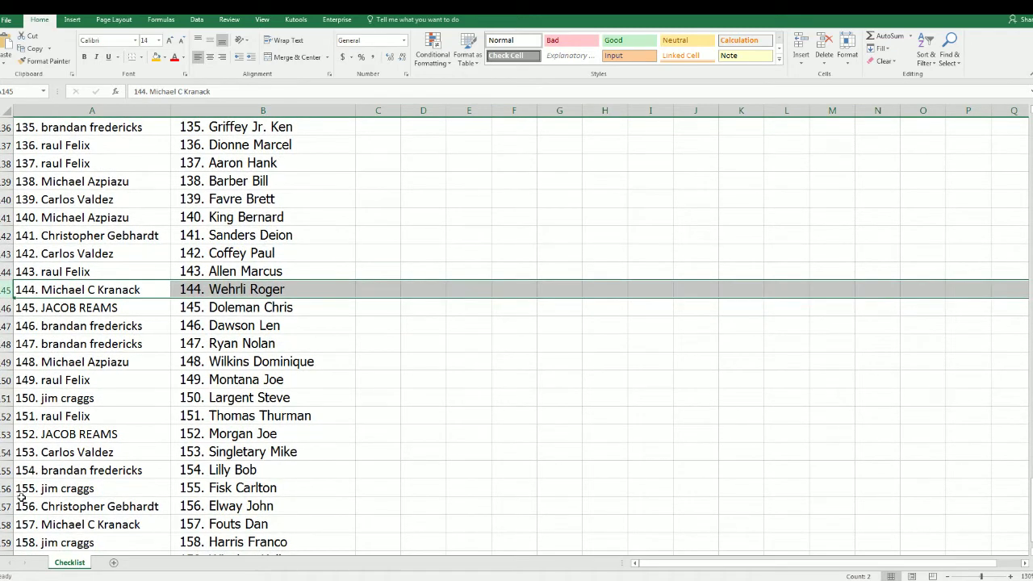
scroll(22, 498, "down", 1)
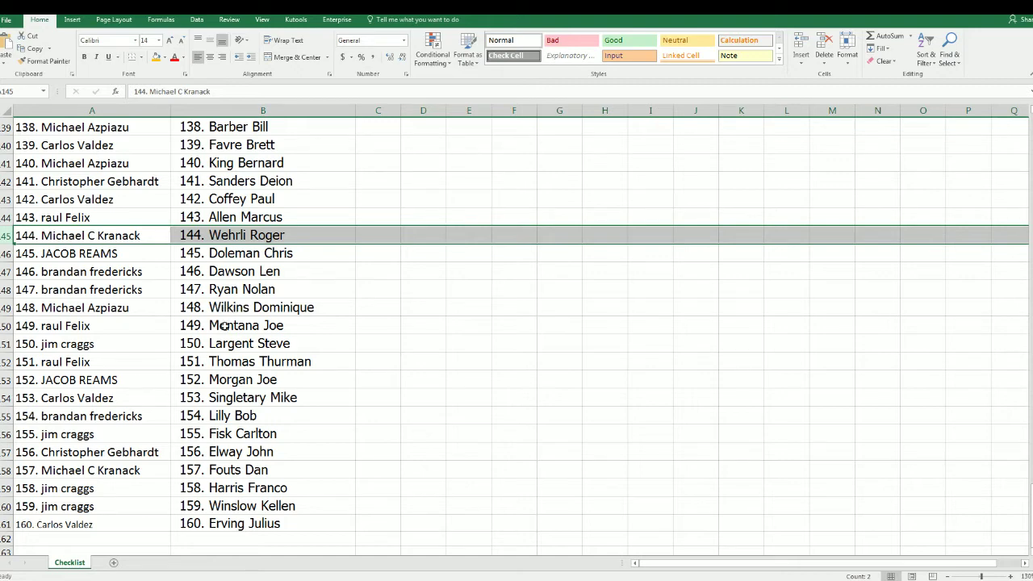
scroll(223, 325, "up", 20)
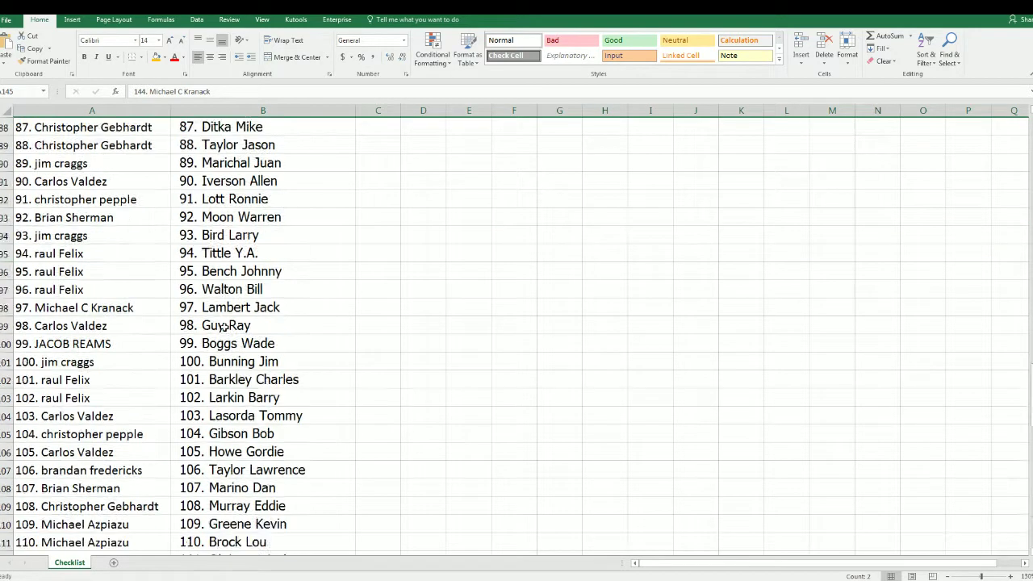